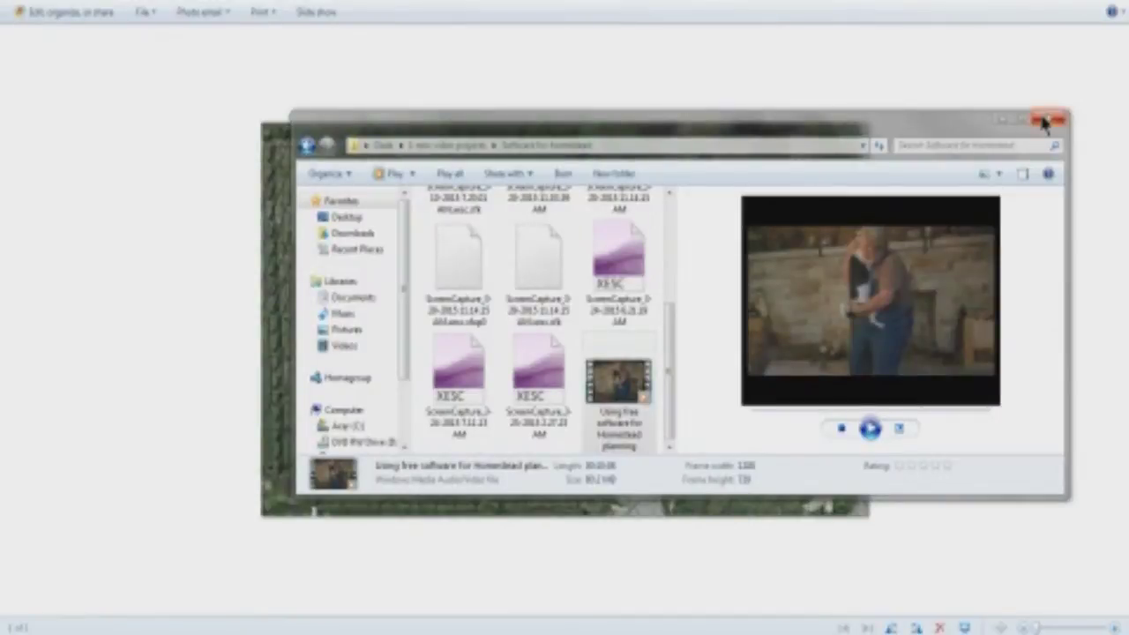
# Step: Close the Explorer window covering the aerial contour map photo
pyautogui.click(1043, 122)
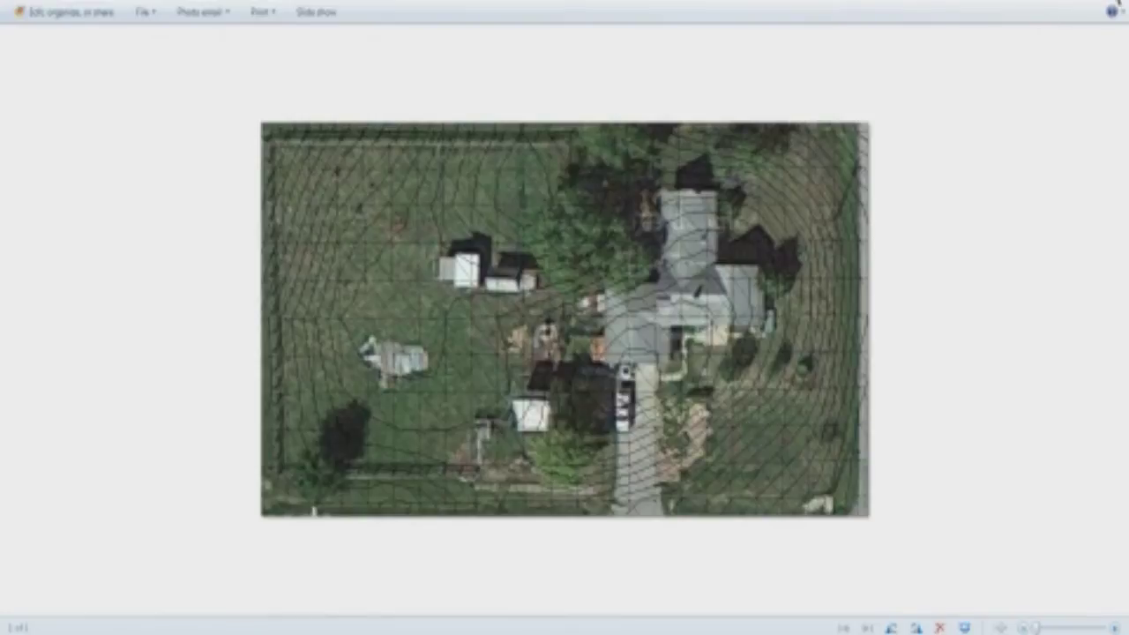
# Step: Close Photo Viewer and dismiss the Windows colour-scheme warning, leaving SketchUp's location map open
pyautogui.click(1117, 7)
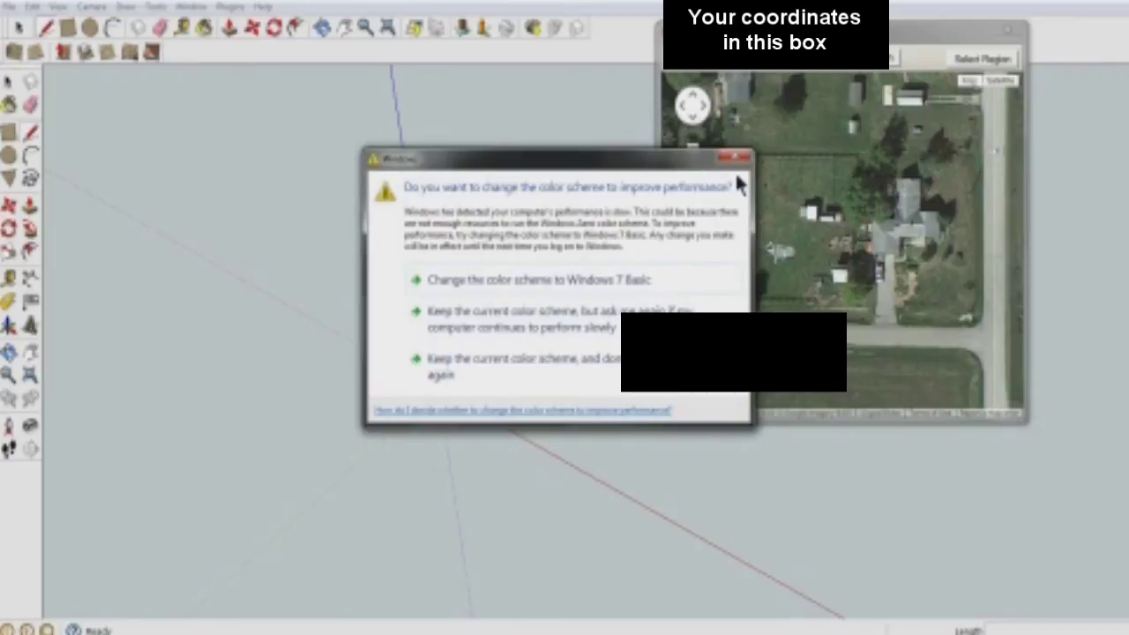
pyautogui.click(738, 161)
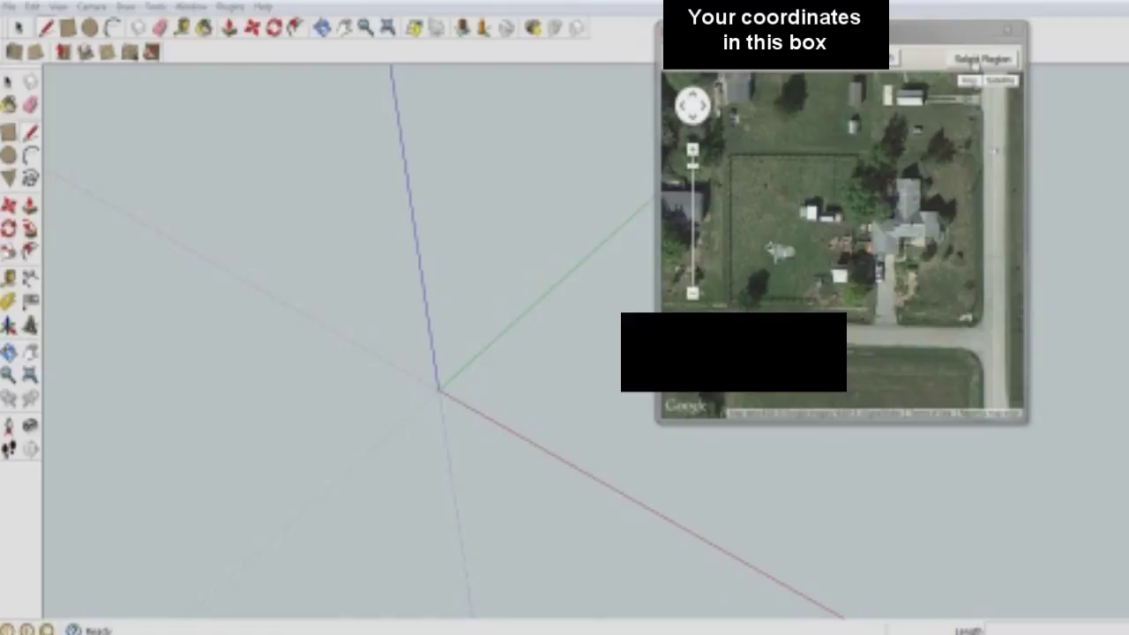
# Step: Fit the map selection region around the one-acre property and grab it into the model
pyautogui.click(977, 60)
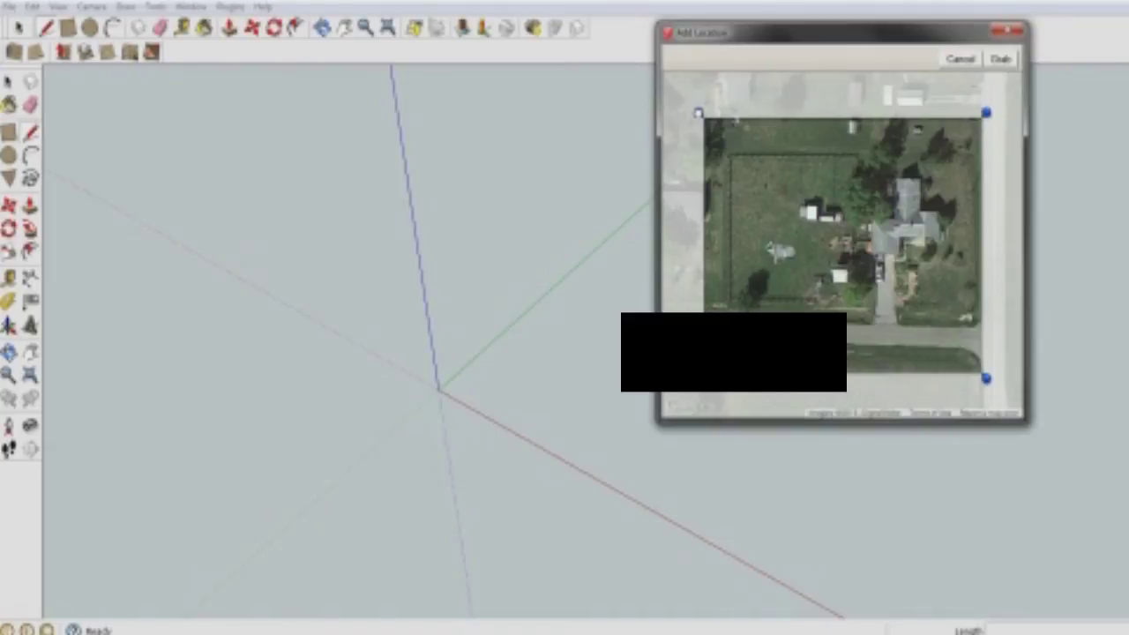
pyautogui.moveTo(698, 113); pyautogui.dragTo(721, 147)
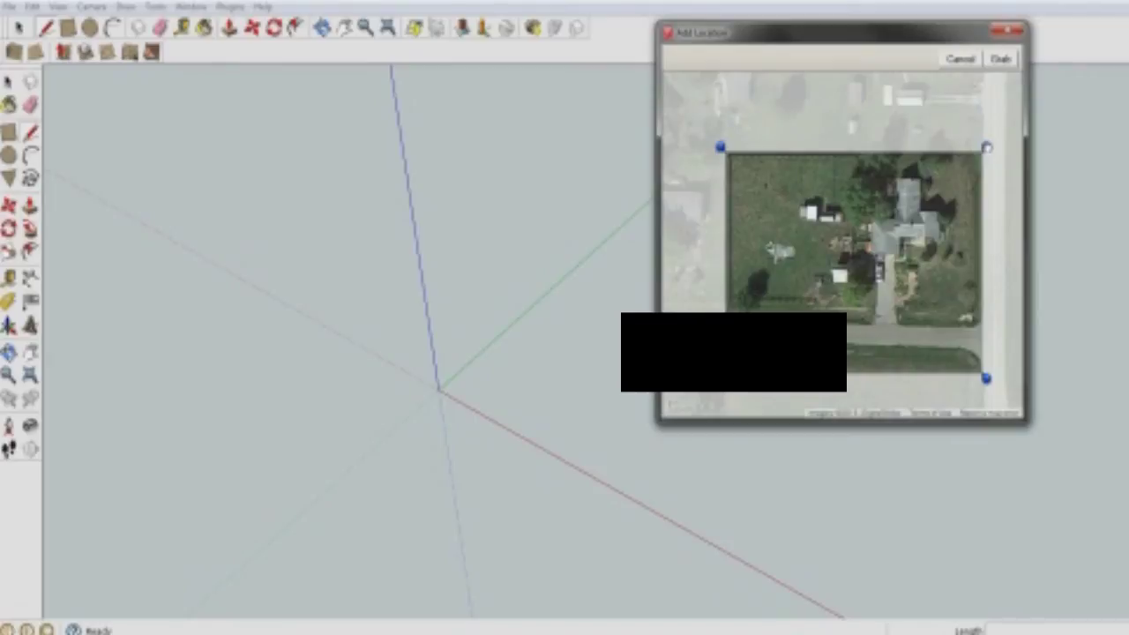
pyautogui.moveTo(987, 147); pyautogui.dragTo(994, 150)
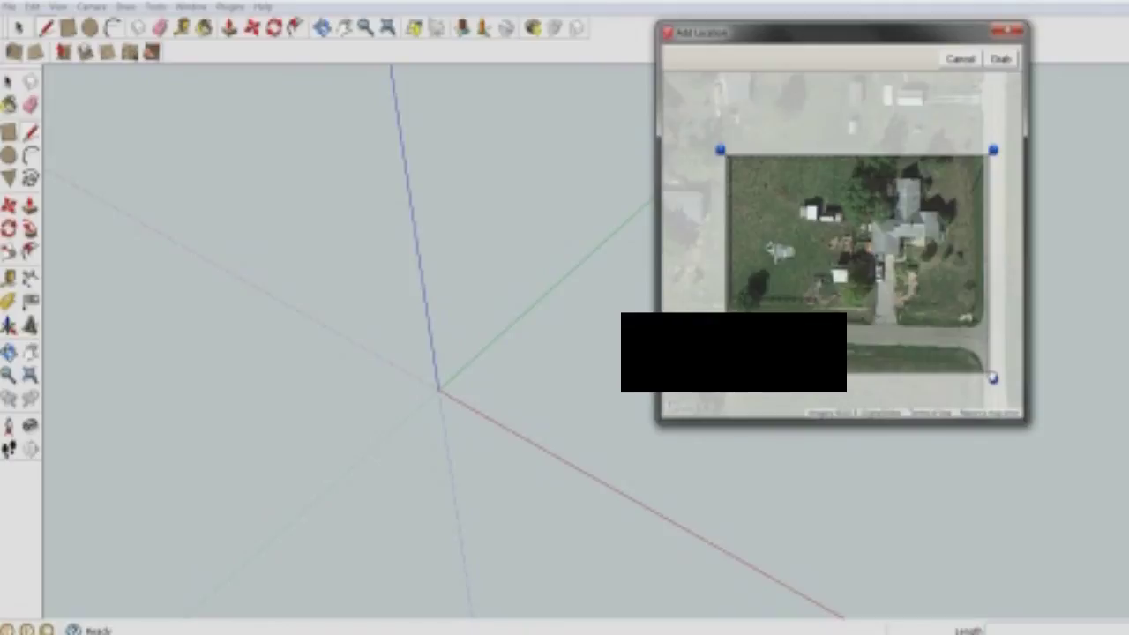
pyautogui.moveTo(993, 378); pyautogui.dragTo(992, 348)
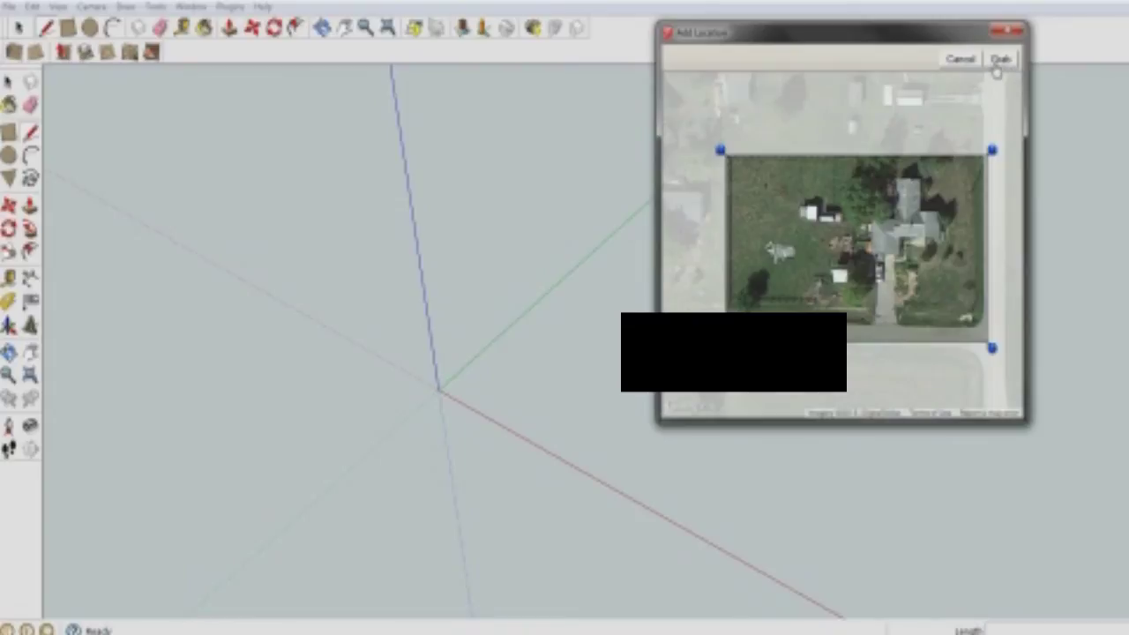
pyautogui.click(1001, 60)
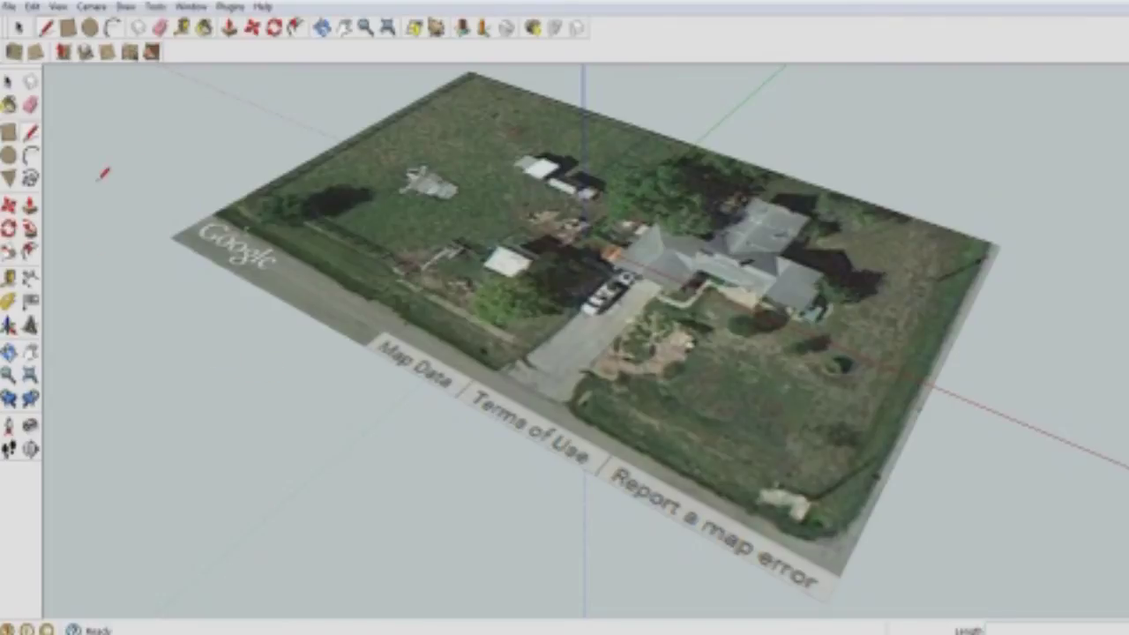
# Step: Orbit to a more overhead view of the imported flat satellite snapshot
pyautogui.click(9, 82)
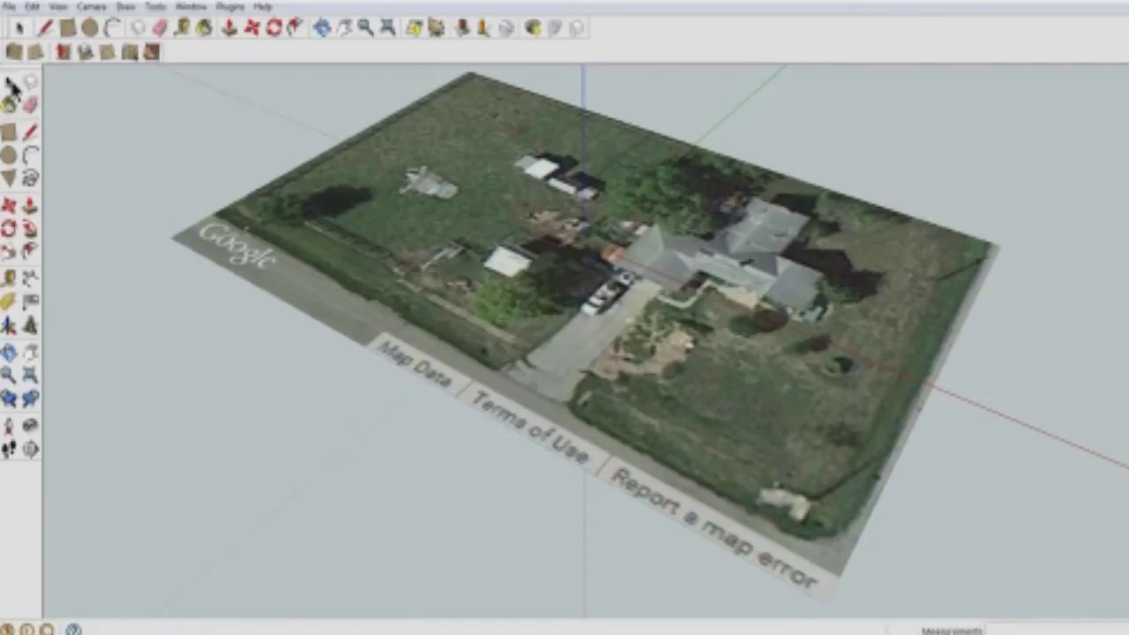
pyautogui.click(10, 84)
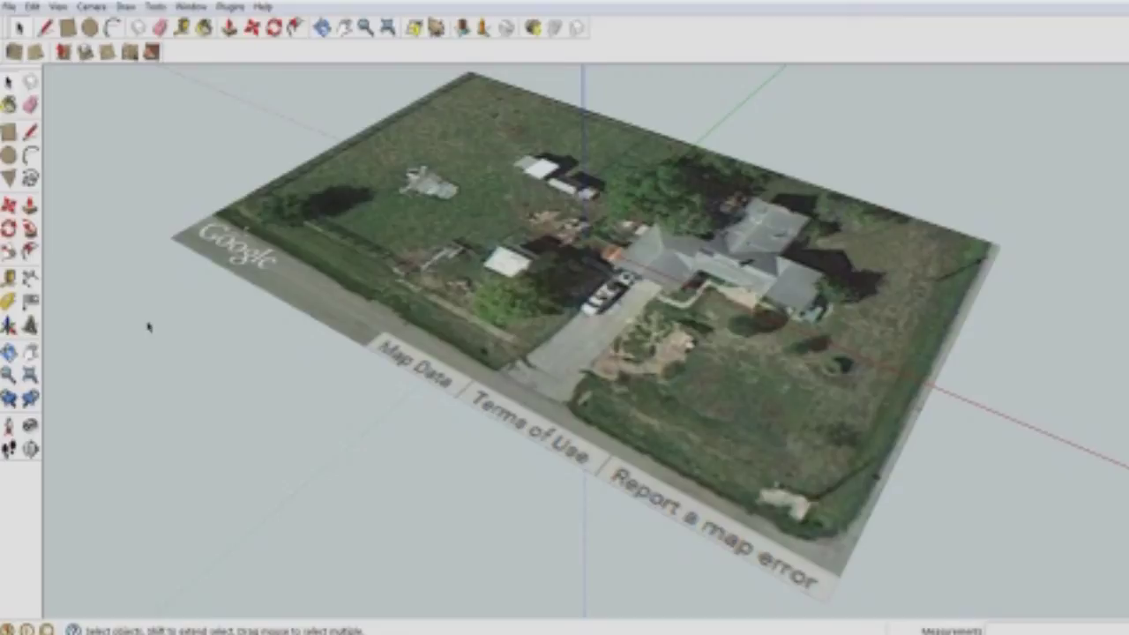
pyautogui.press('o')
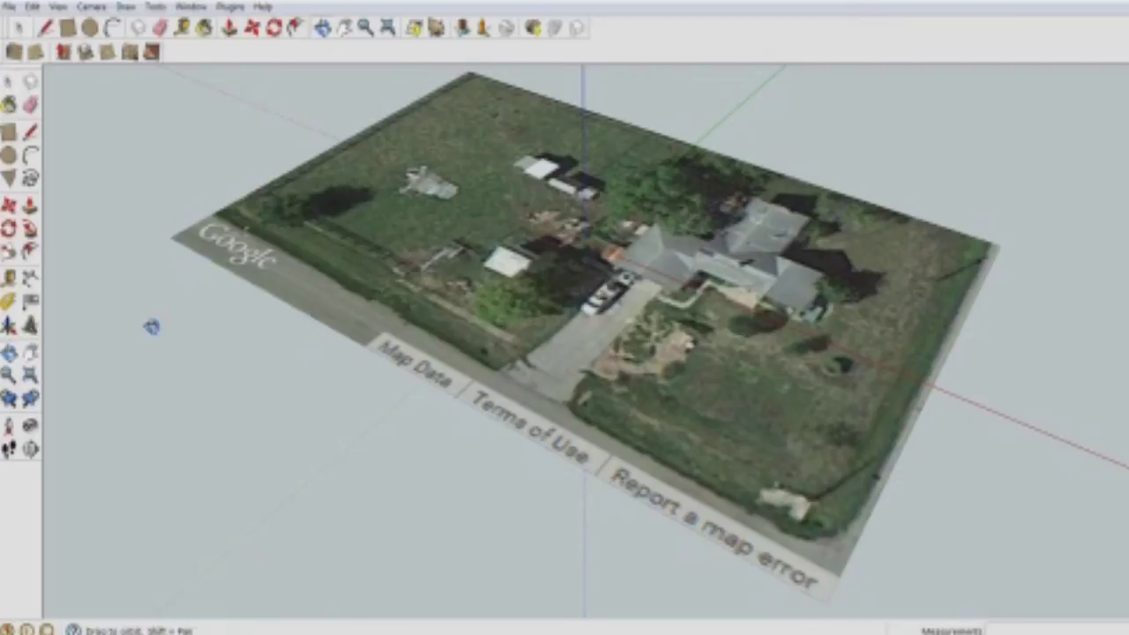
pyautogui.moveTo(152, 326)
pyautogui.mouseDown(button='middle')
pyautogui.moveTo(416, 436)
pyautogui.moveTo(438, 421)
pyautogui.moveTo(436, 323)
pyautogui.mouseUp(button='middle')
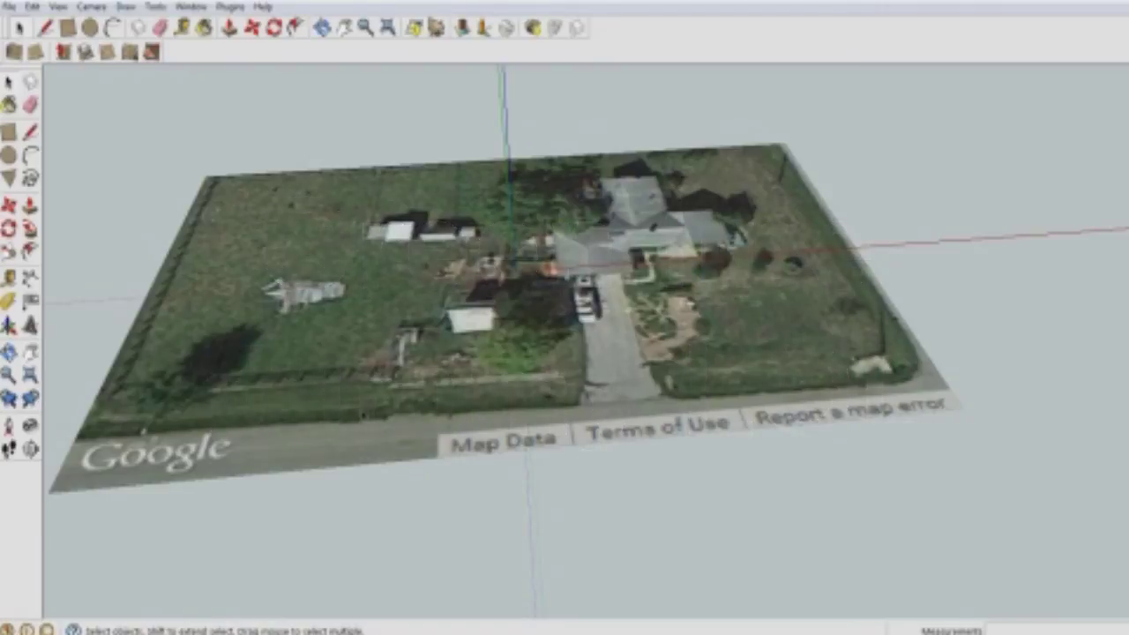
# Step: Orbit down to see the flat aerial map edge-on from a low side angle
pyautogui.moveTo(366, 414); pyautogui.dragTo(361, 418, button='middle')
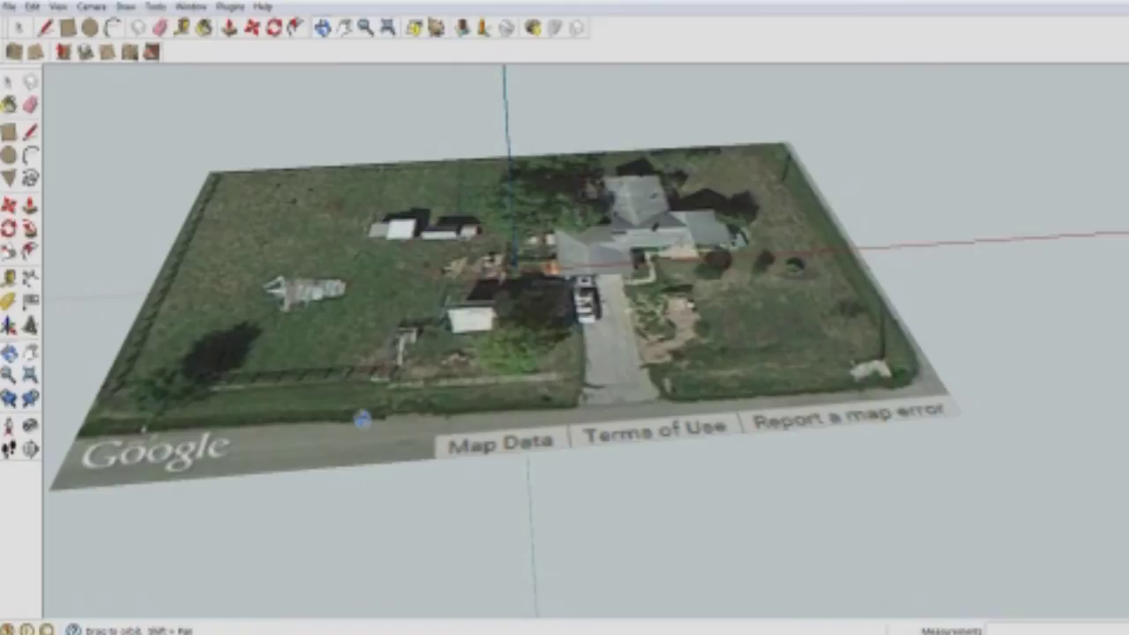
pyautogui.press('space')
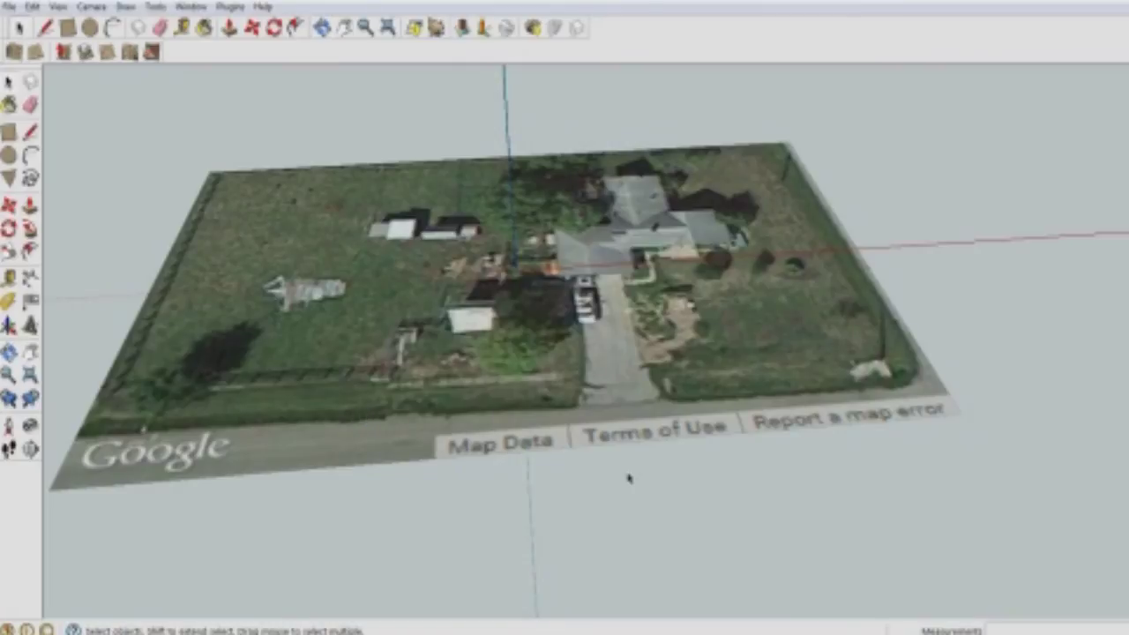
pyautogui.moveTo(629, 478)
pyautogui.mouseDown(button='middle')
pyautogui.moveTo(337, 348)
pyautogui.moveTo(391, 315)
pyautogui.moveTo(517, 288)
pyautogui.moveTo(617, 290)
pyautogui.moveTo(620, 301)
pyautogui.mouseUp(button='middle')
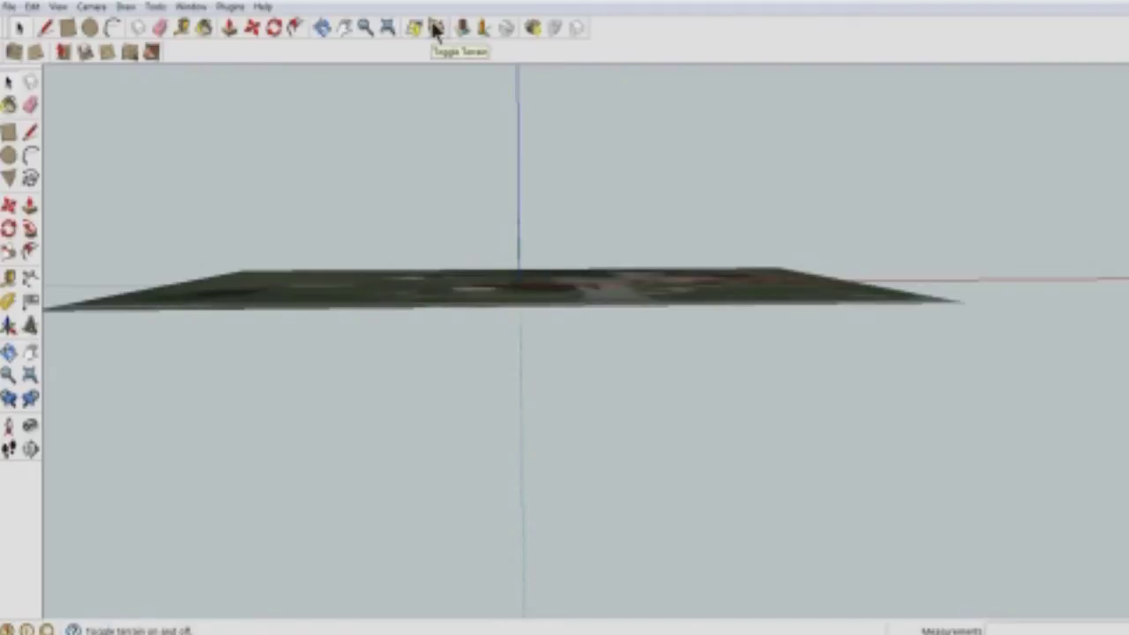
# Step: Toggle terrain on so the snapshot becomes undulating 3-D ground, dismissing the colour-scheme warning
pyautogui.click(436, 29)
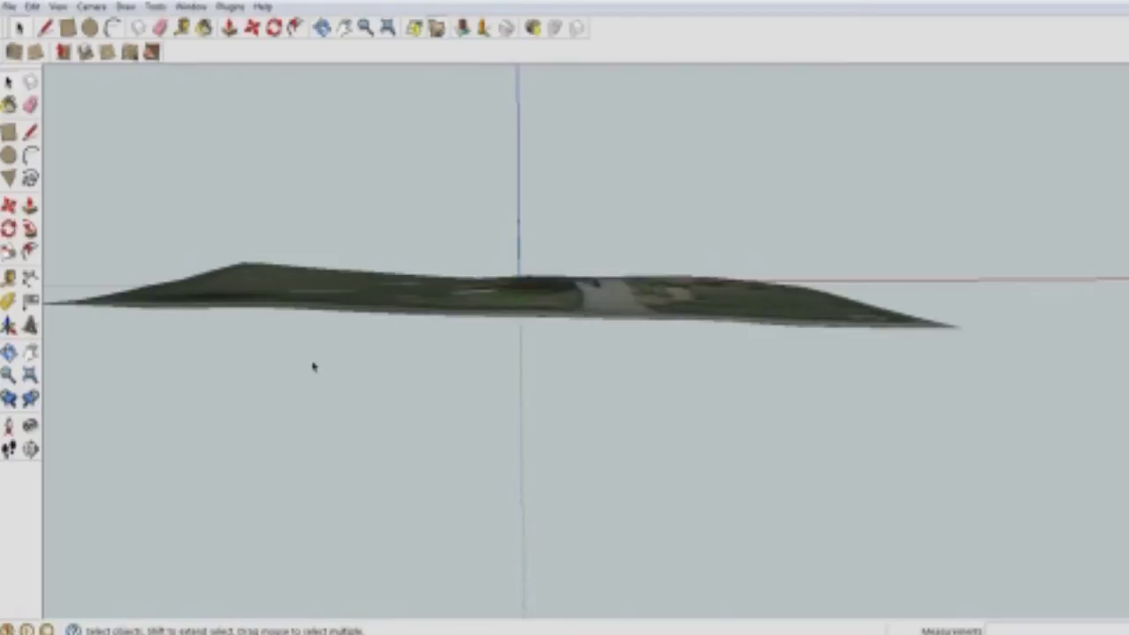
pyautogui.moveTo(313, 366); pyautogui.dragTo(314, 381, button='middle')
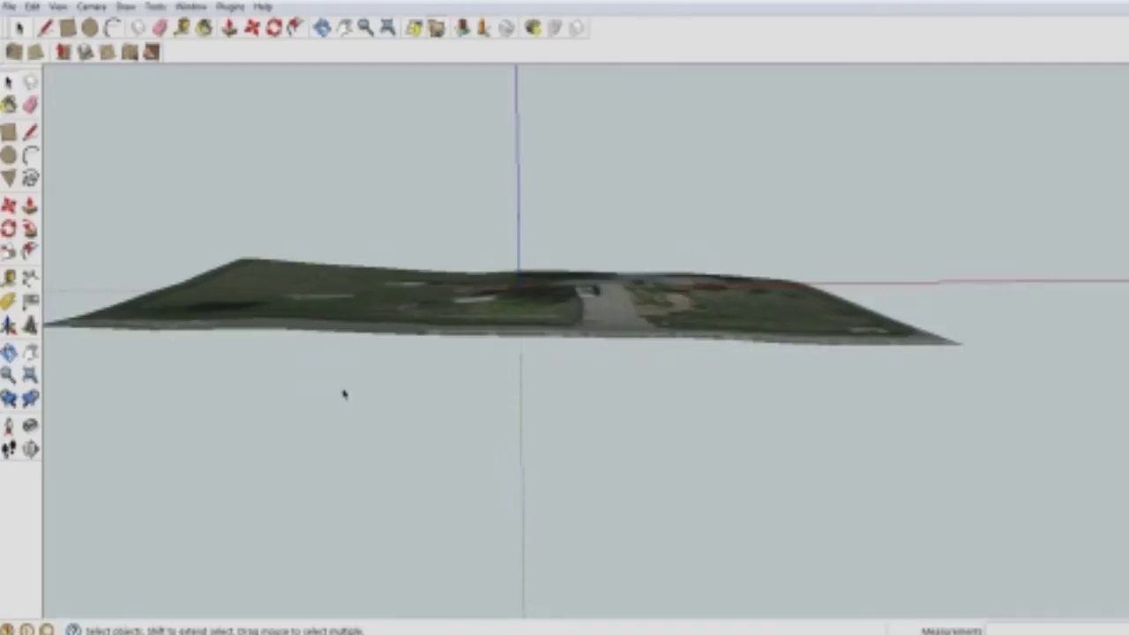
pyautogui.press('o')
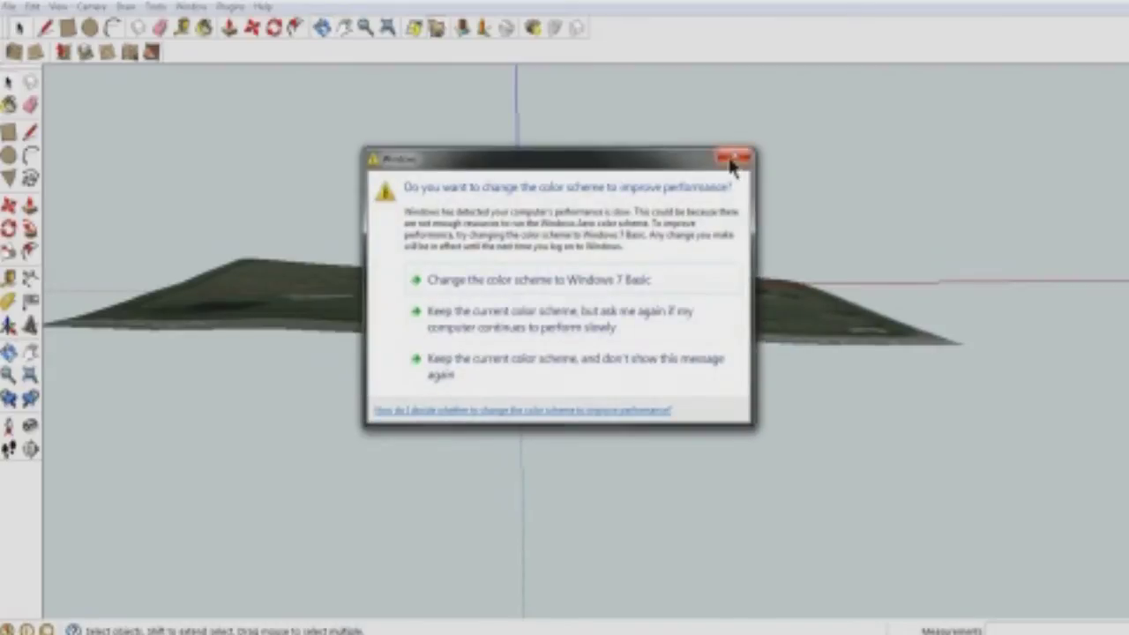
pyautogui.click(736, 157)
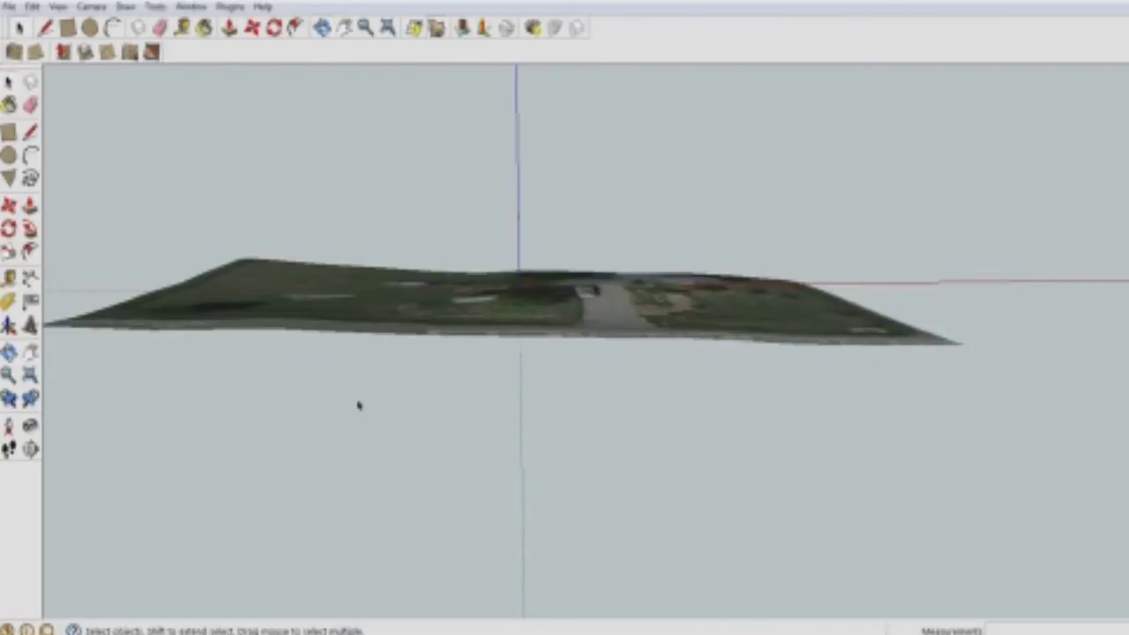
pyautogui.press('o')
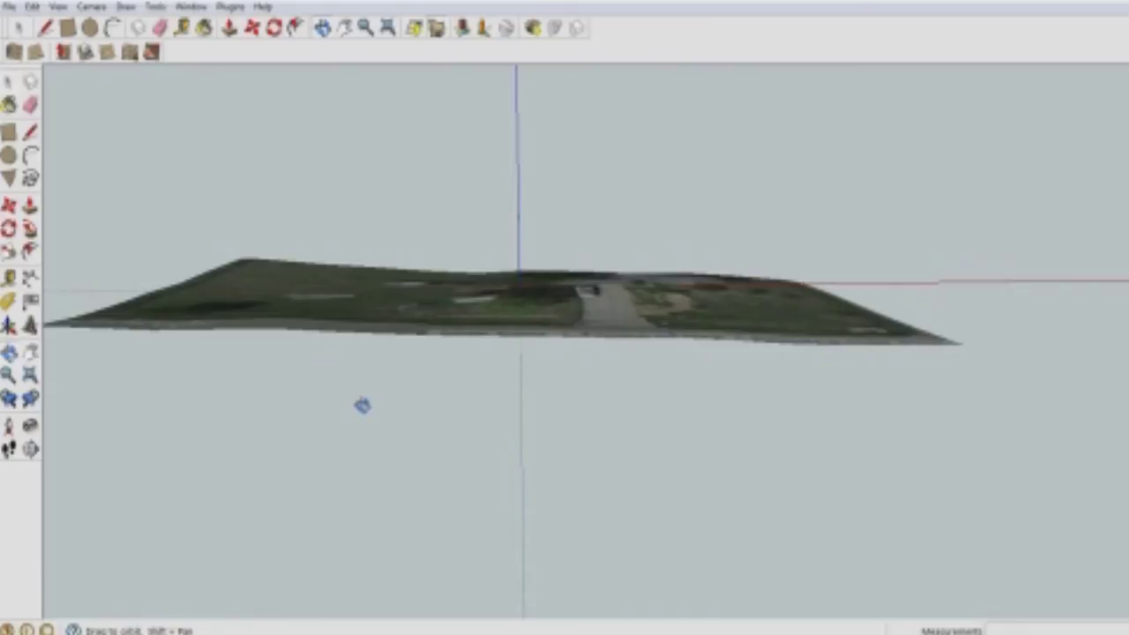
pyautogui.moveTo(362, 405); pyautogui.dragTo(363, 438)
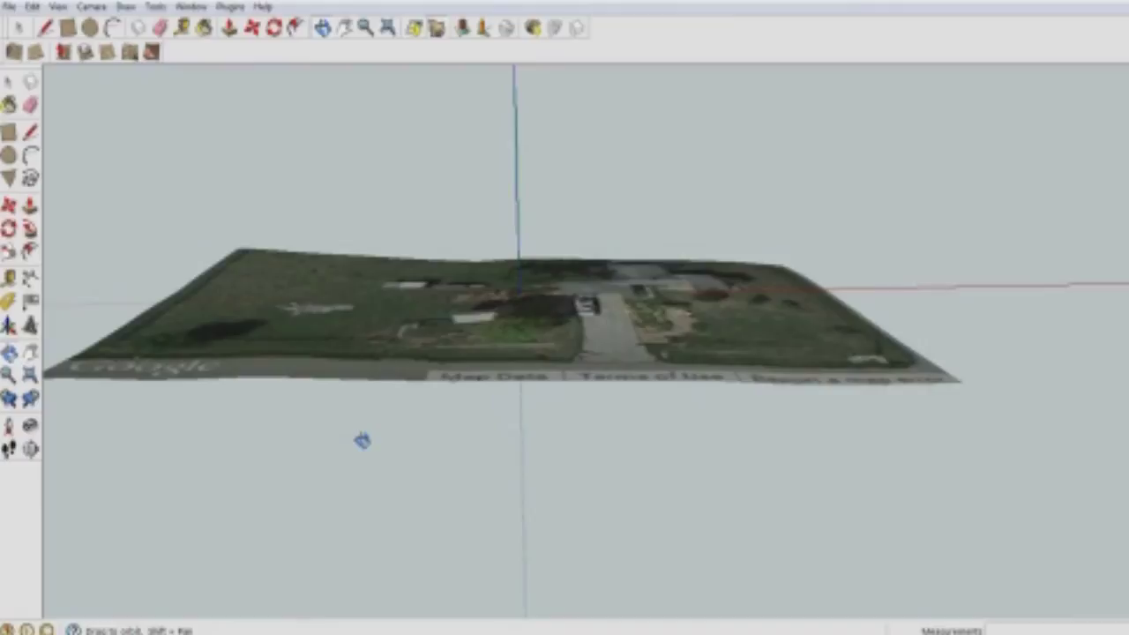
pyautogui.press('space')
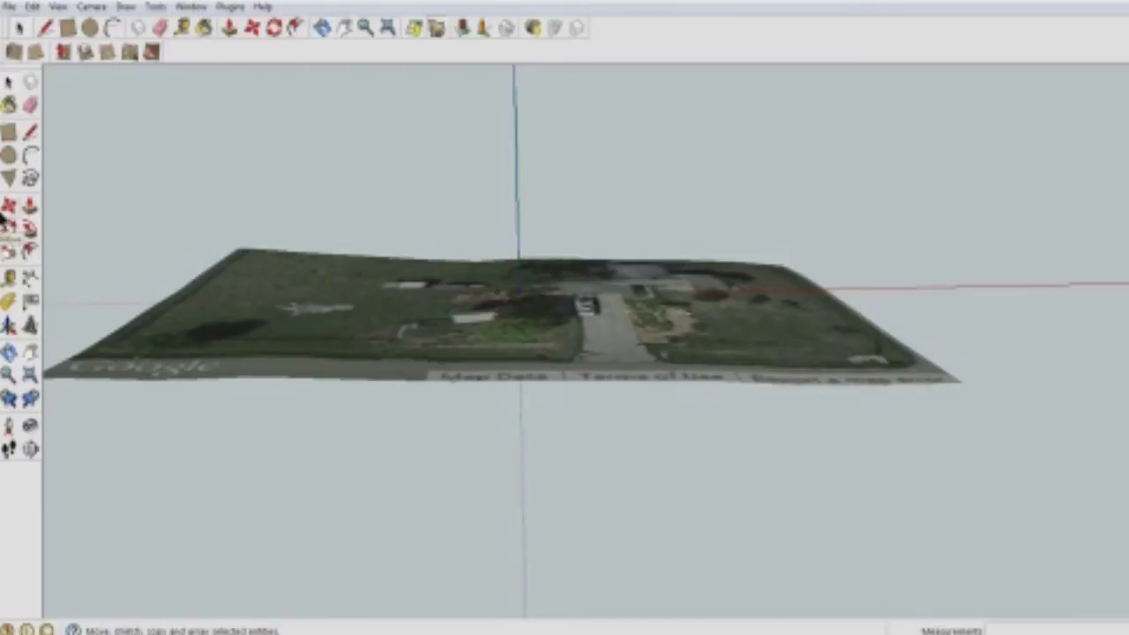
# Step: Draw a rectangle from beyond the map's far-left corner to past its front-right corner
pyautogui.click(11, 135)
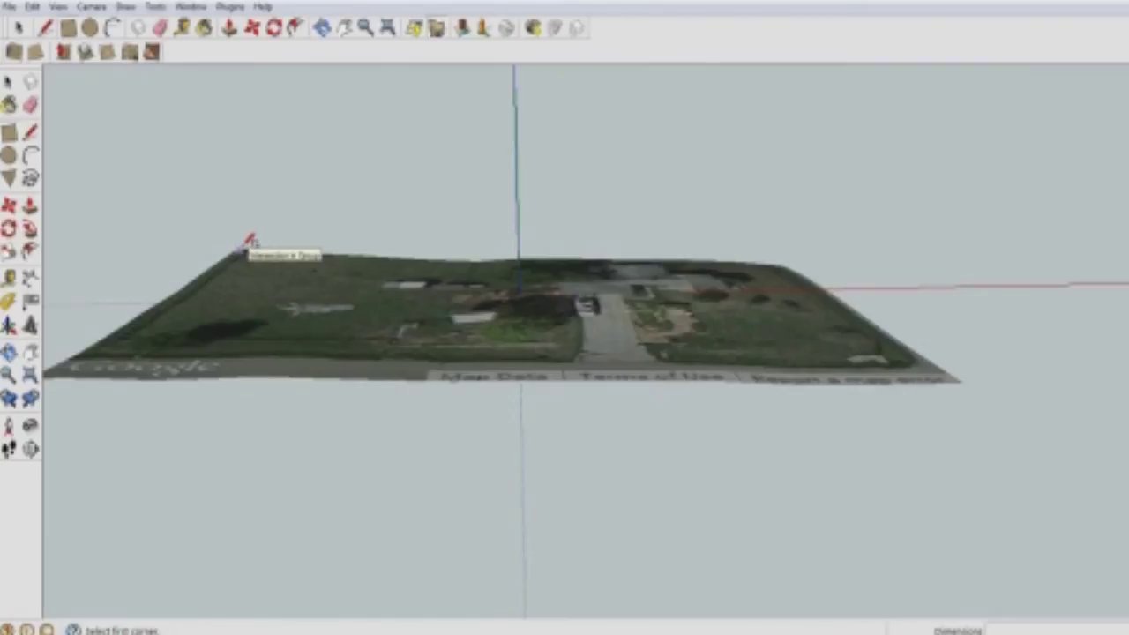
pyautogui.press('o')
pyautogui.moveTo(360, 241); pyautogui.dragTo(360, 267)
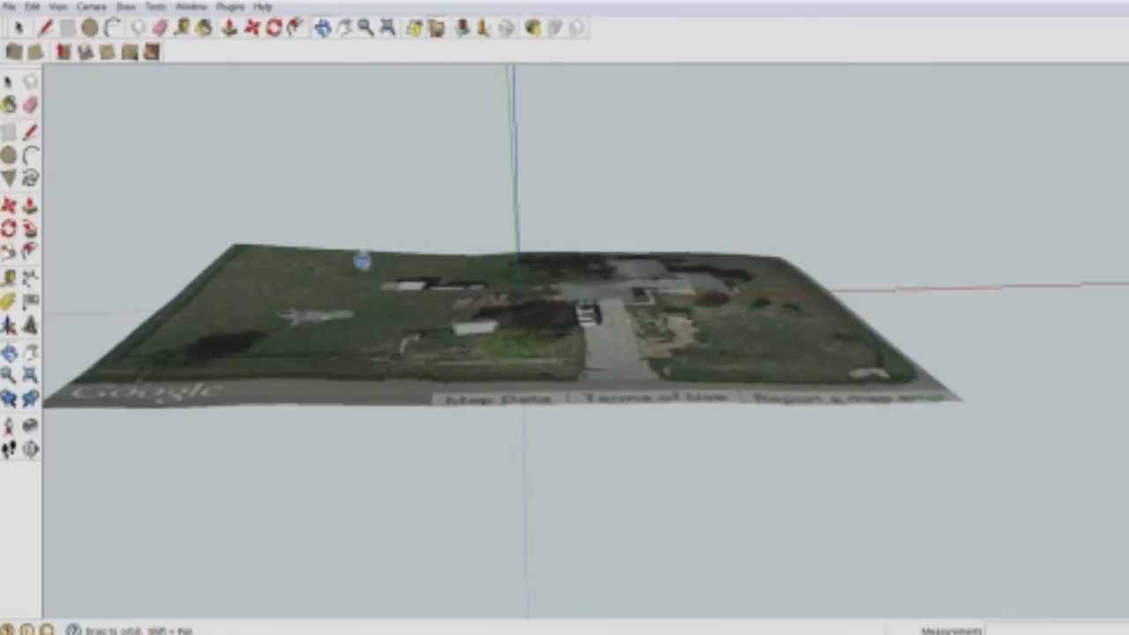
pyautogui.press('r')
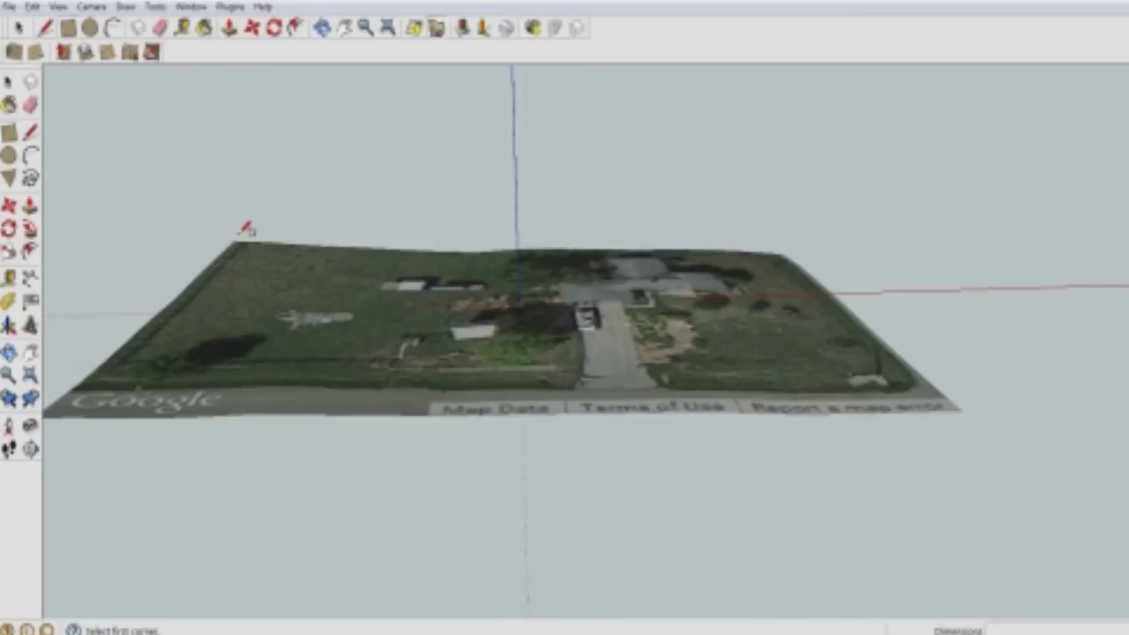
pyautogui.click(240, 233)
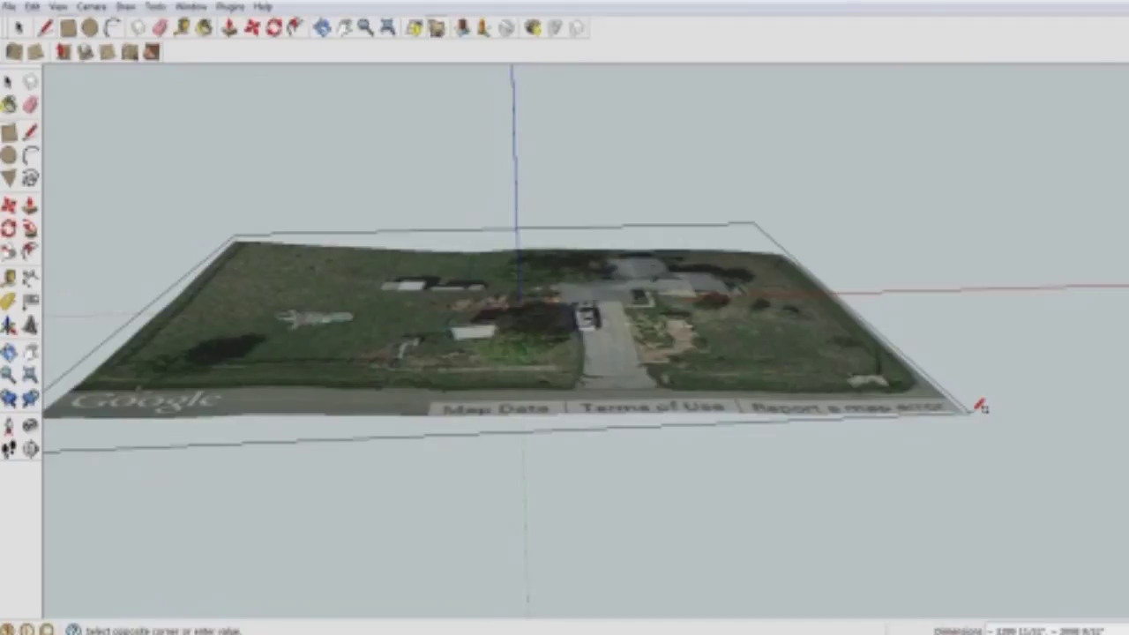
pyautogui.click(978, 405)
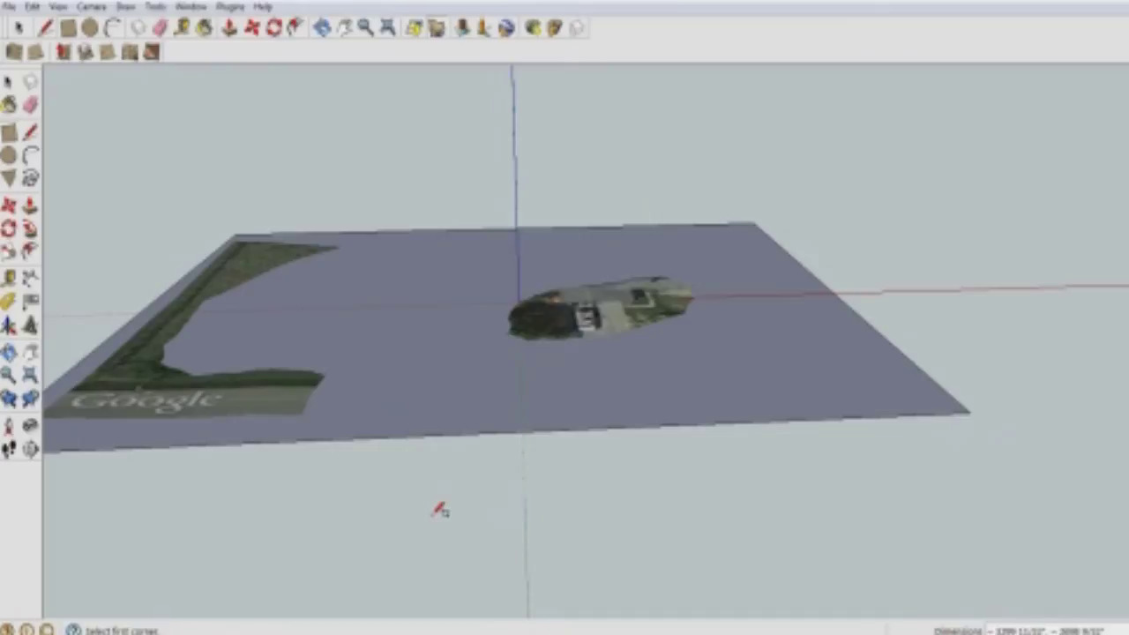
pyautogui.moveTo(440, 510); pyautogui.dragTo(433, 497, button='middle')
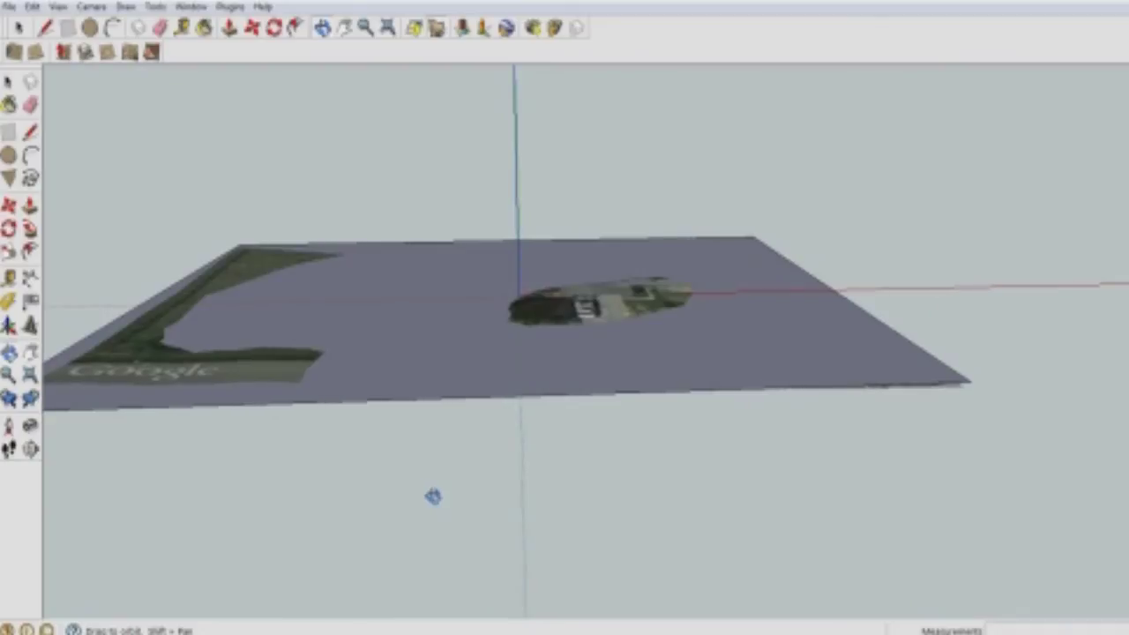
pyautogui.press('r')
pyautogui.scroll(1, 438, 485)
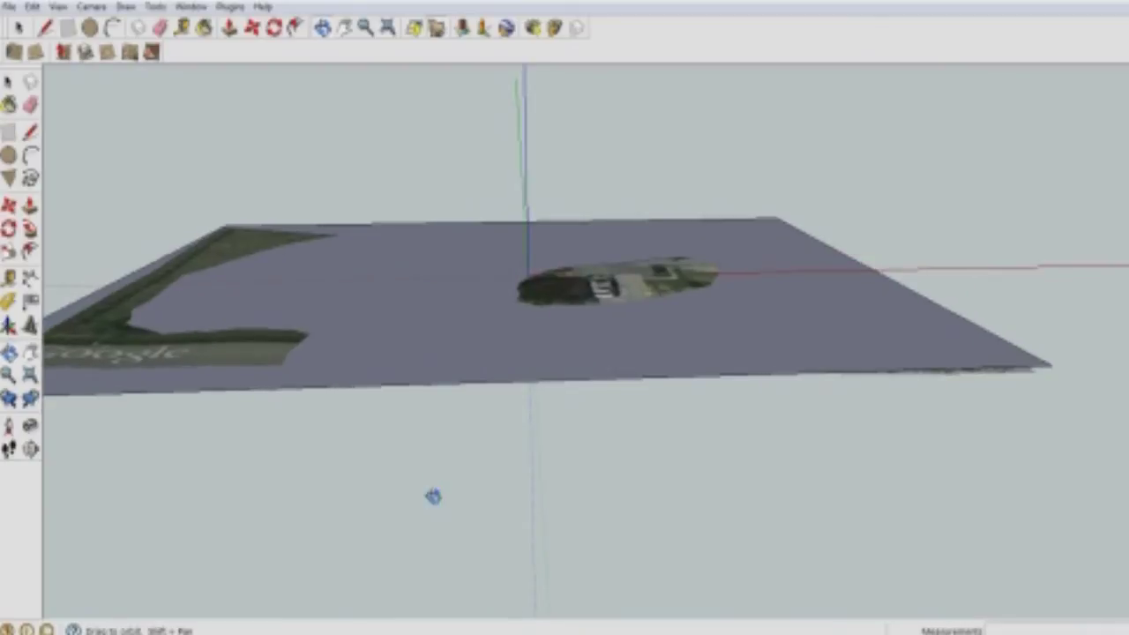
pyautogui.moveTo(433, 497); pyautogui.dragTo(430, 494, button='middle')
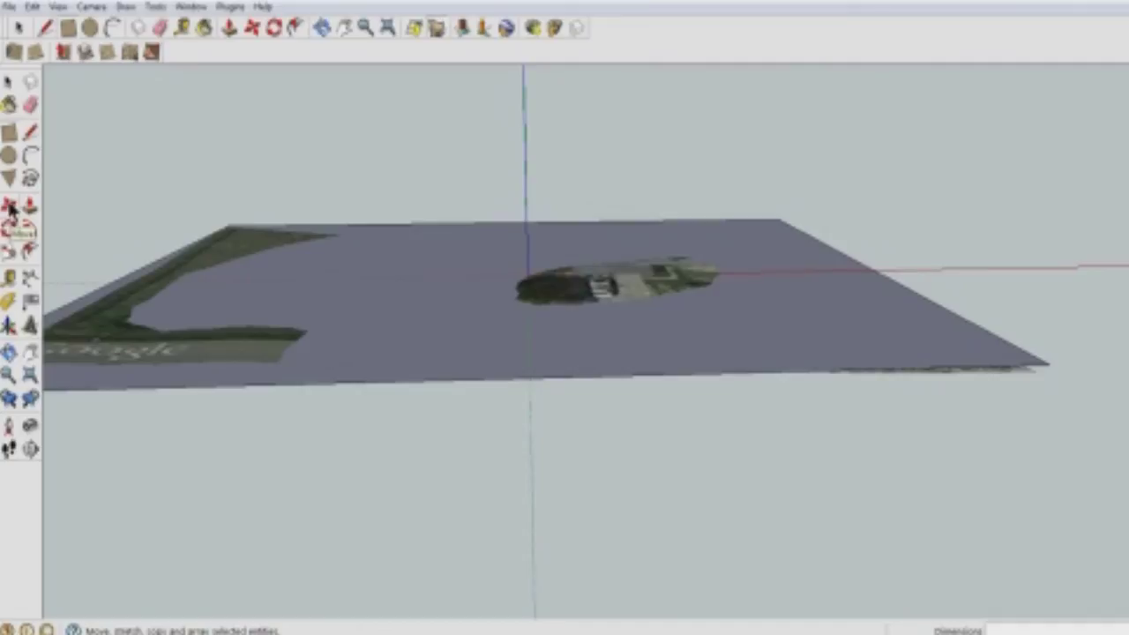
# Step: Move the rectangle straight up so it floats clearly above the terrain
pyautogui.click(11, 206)
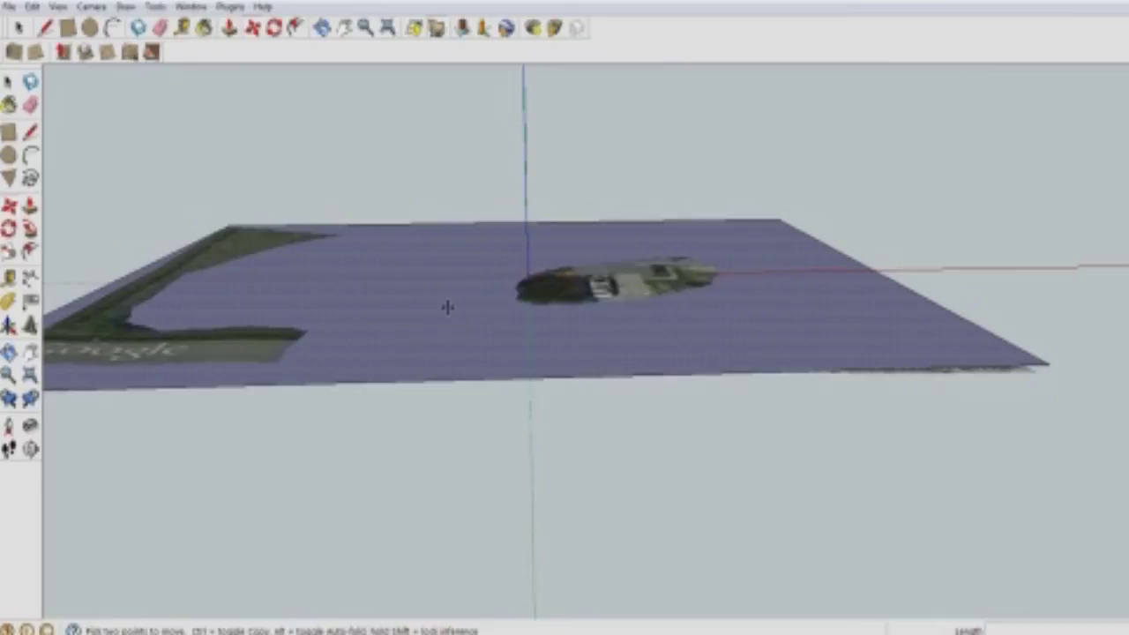
pyautogui.click(447, 306)
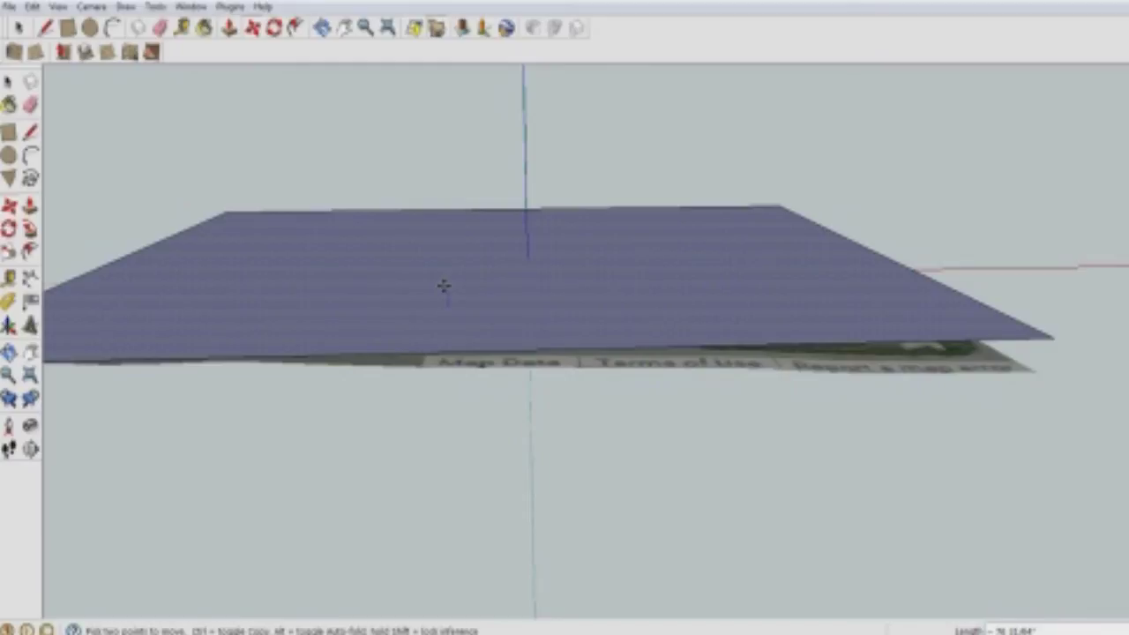
pyautogui.click(444, 285)
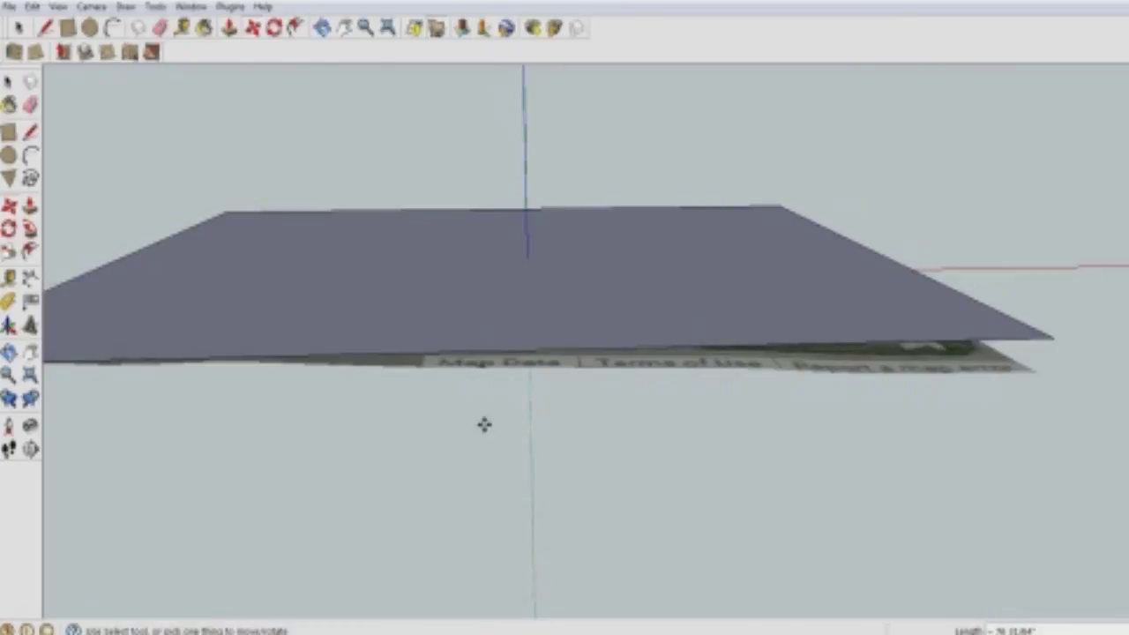
pyautogui.moveTo(464, 438)
pyautogui.mouseDown(button='middle')
pyautogui.moveTo(477, 376)
pyautogui.moveTo(466, 421)
pyautogui.mouseUp(button='middle')
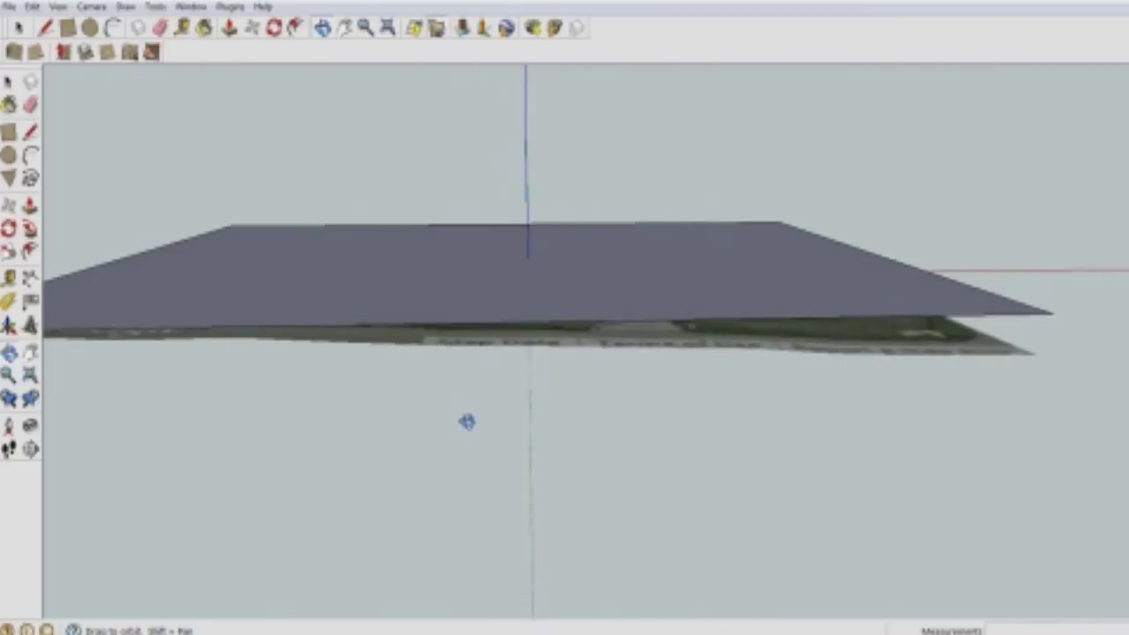
pyautogui.press('m')
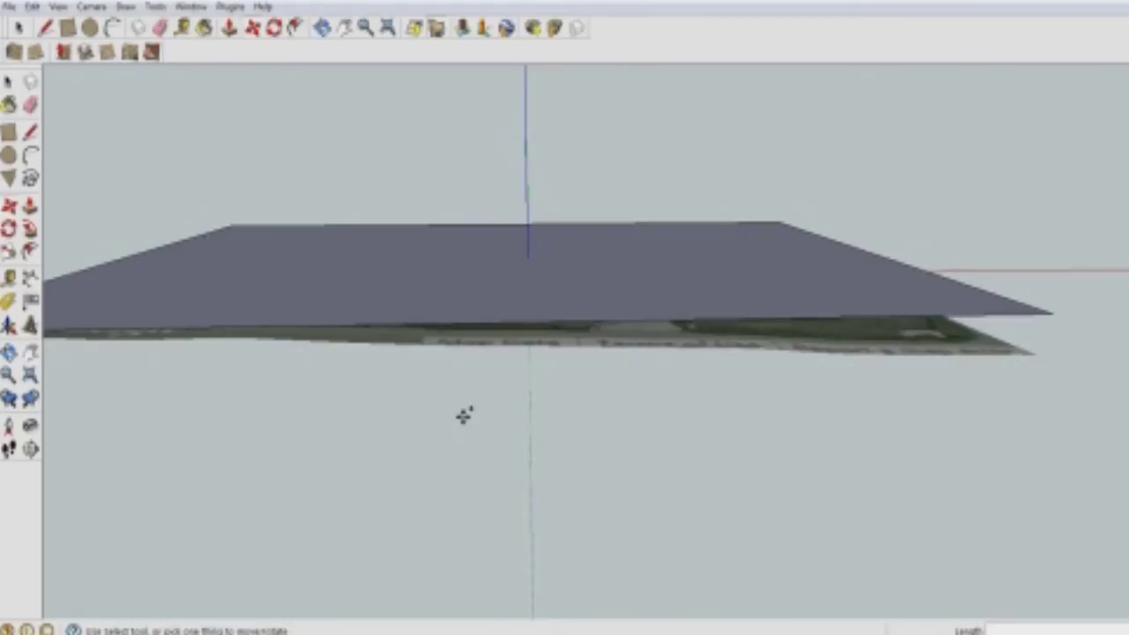
pyautogui.keyDown('ctrl'); pyautogui.click(483, 296); pyautogui.keyUp('ctrl')
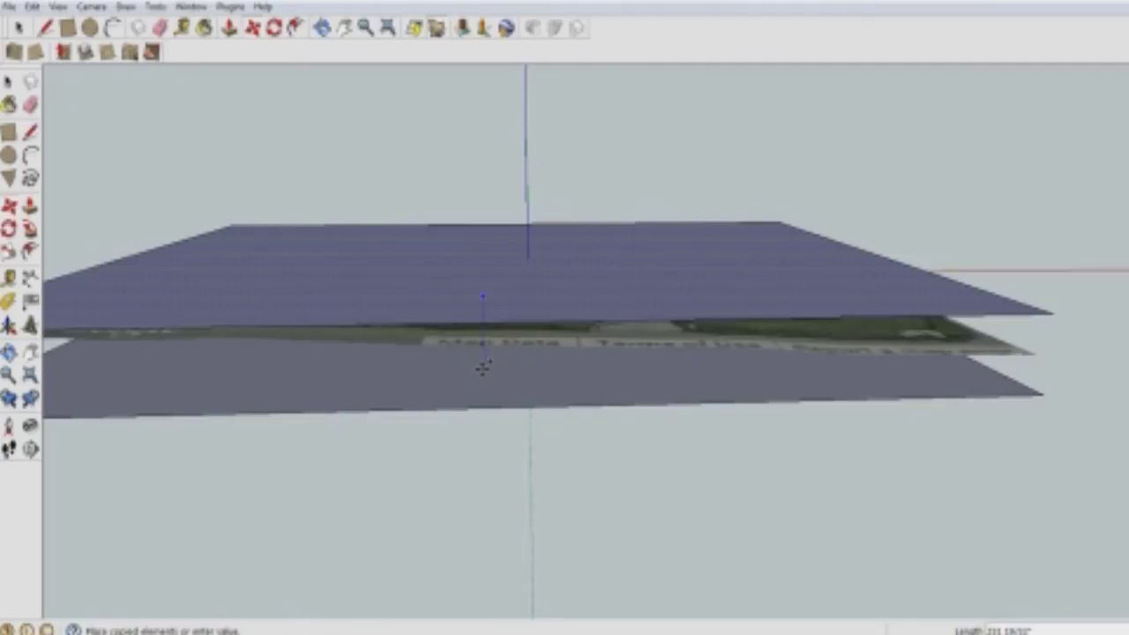
pyautogui.click(482, 367)
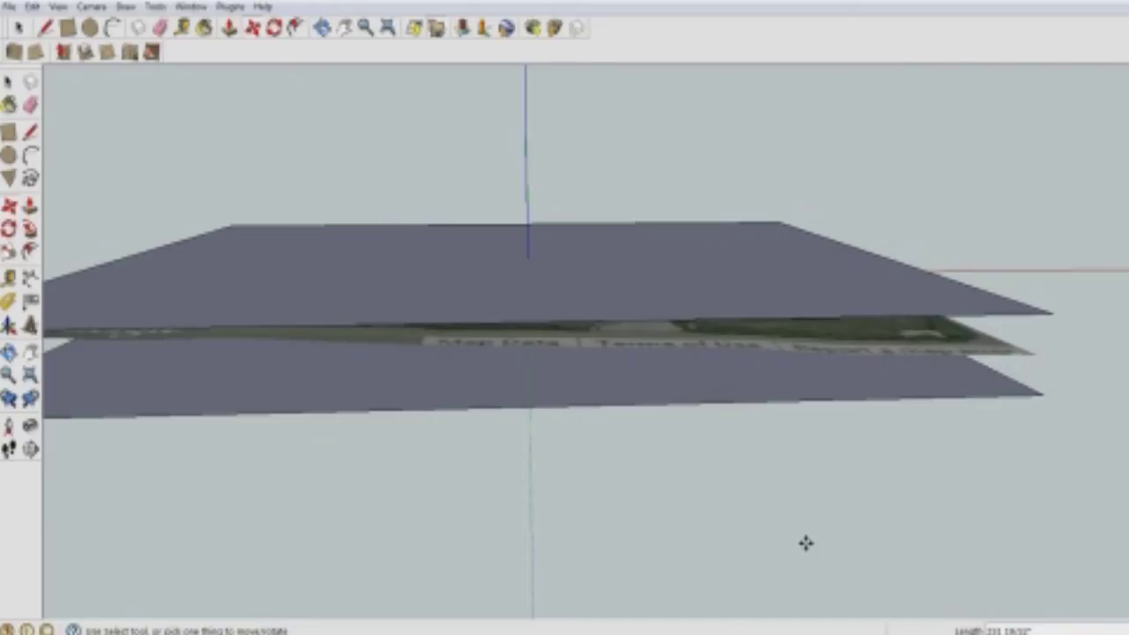
pyautogui.write('1')
pyautogui.hotkey('ctrl', 'z')
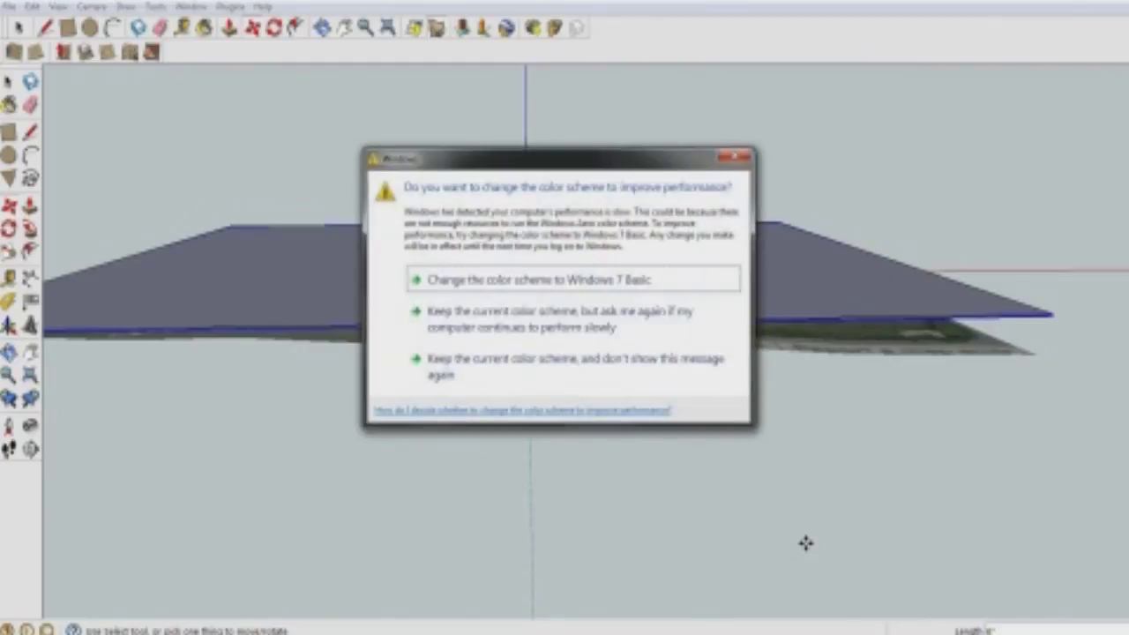
# Step: Dismiss the colour-scheme prompt and enter the '0m' value to create the downward copies
pyautogui.click(735, 157)
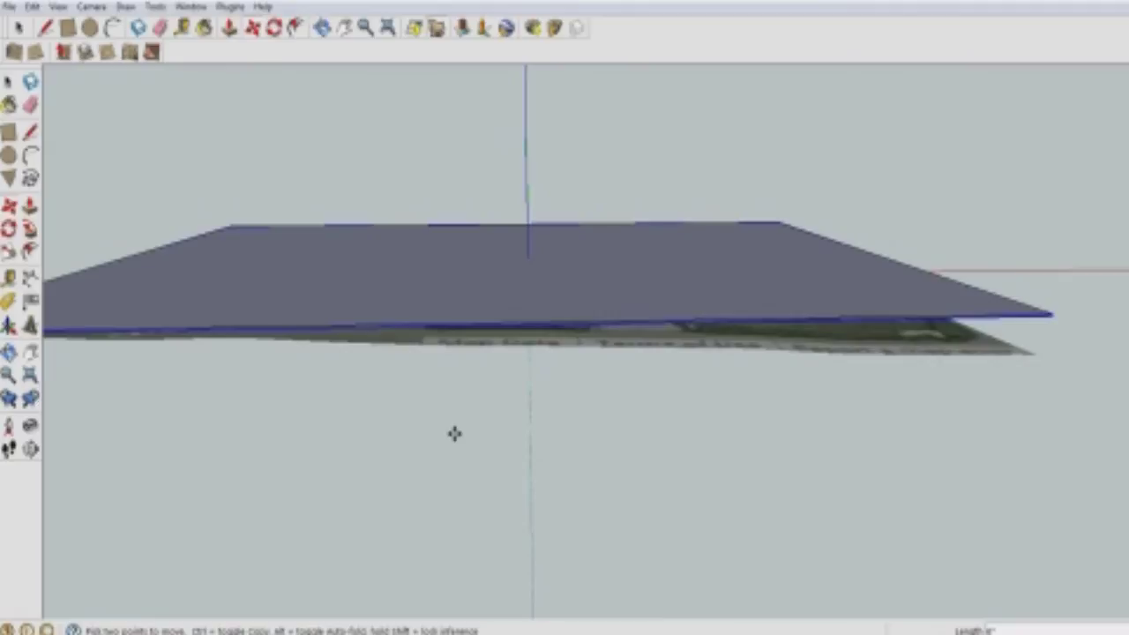
pyautogui.write('0')
pyautogui.write('m')
pyautogui.press('Return')
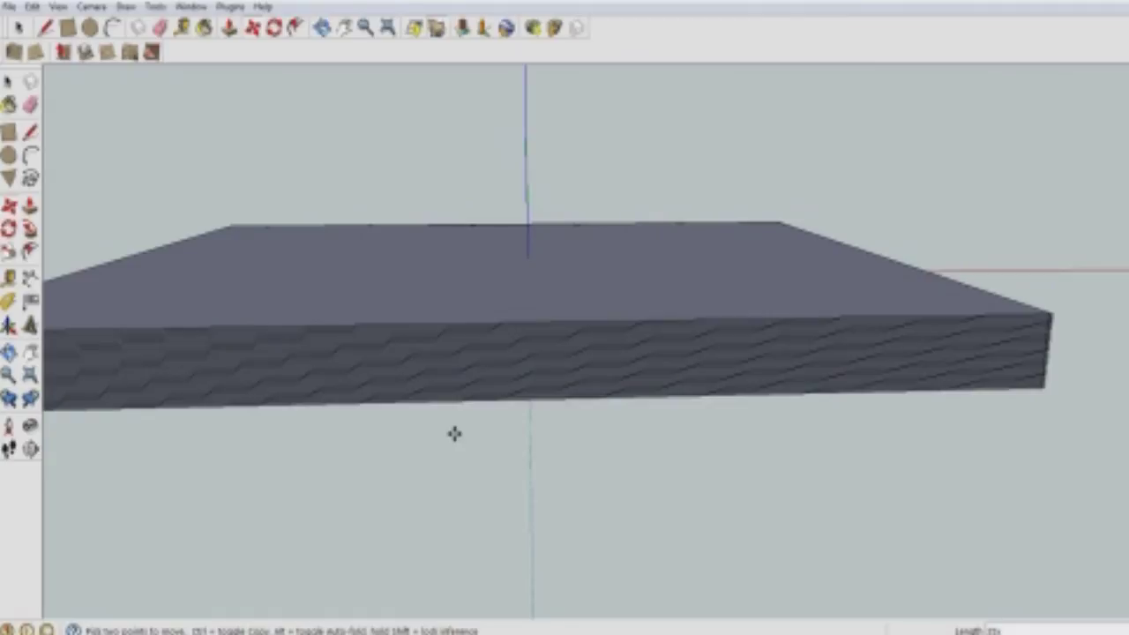
# Step: Orbit to an edge-on view of the plane stack, zooming in and out to inspect it
pyautogui.moveTo(454, 433)
pyautogui.mouseDown(button='middle')
pyautogui.moveTo(467, 381)
pyautogui.moveTo(456, 351)
pyautogui.moveTo(528, 401)
pyautogui.mouseUp(button='middle')
pyautogui.press('m')
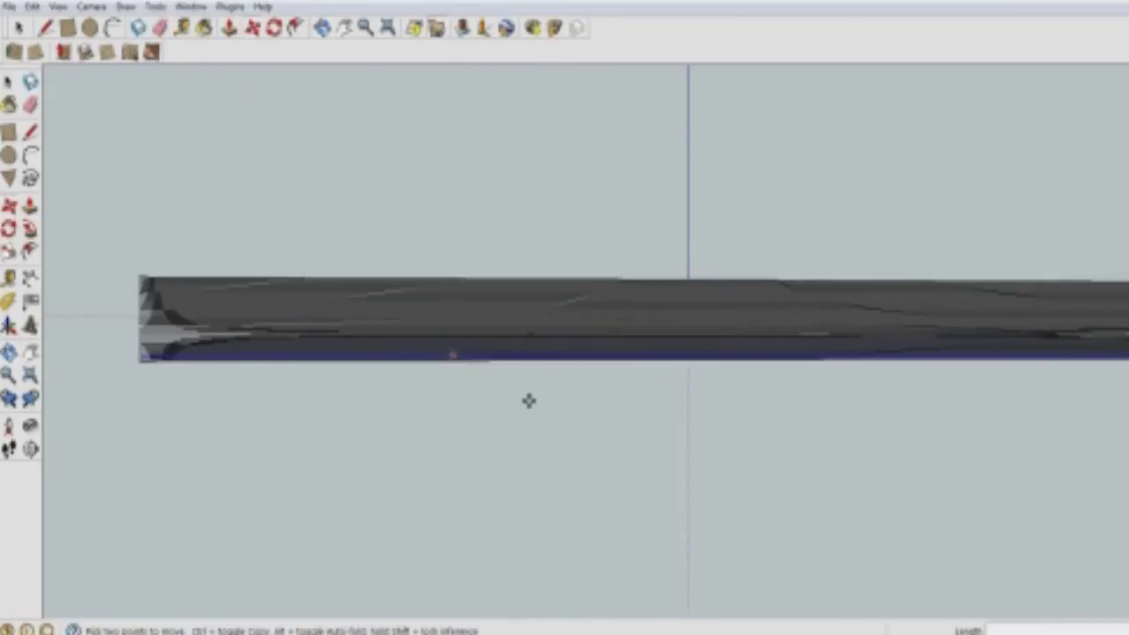
pyautogui.scroll(-2, 741, 454)
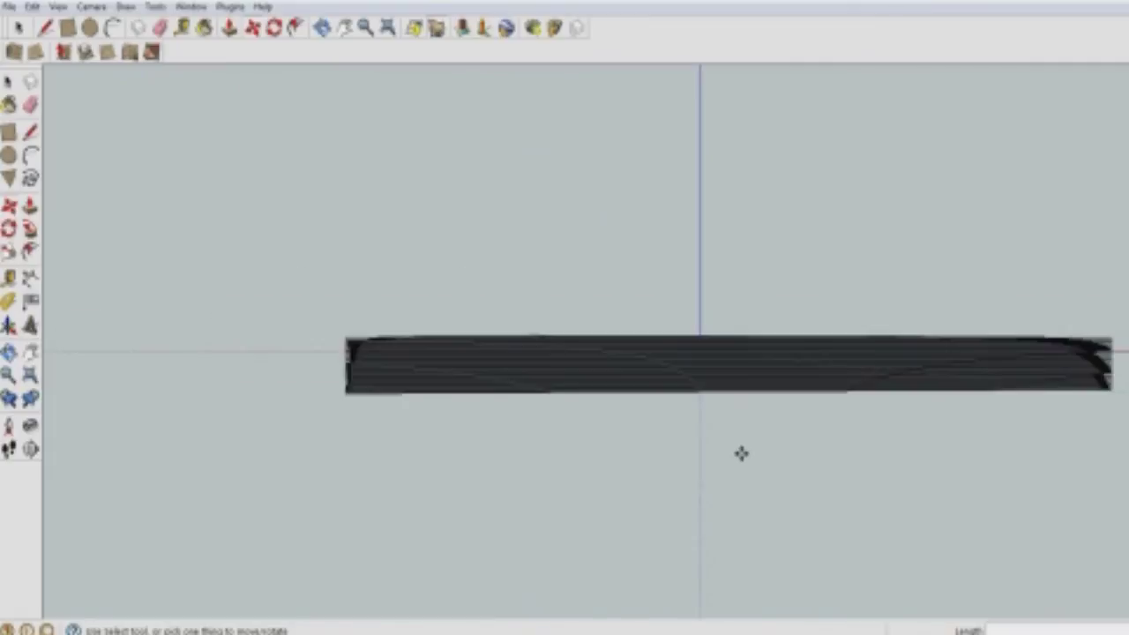
pyautogui.scroll(-1, 741, 454)
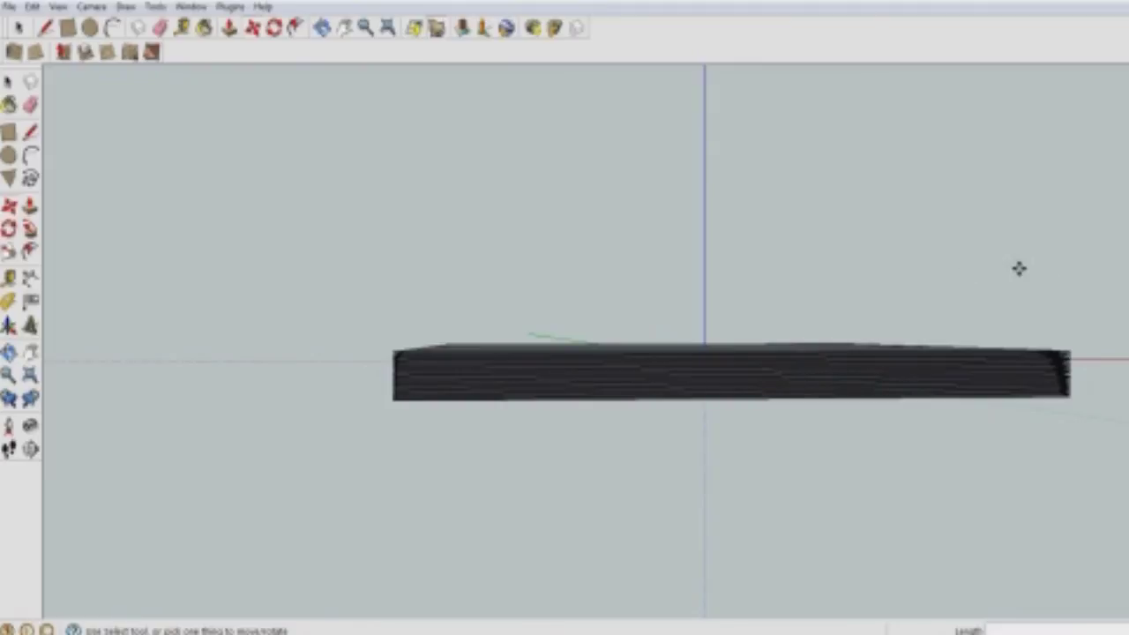
pyautogui.scroll(2, 1023, 268)
pyautogui.scroll(2, 1023, 268)
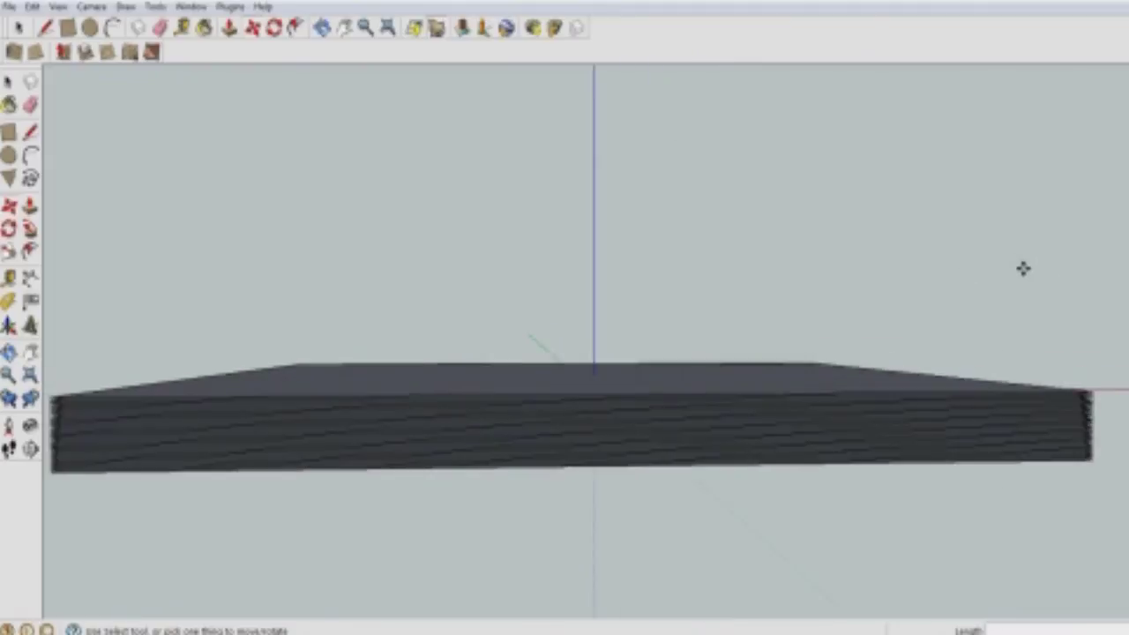
pyautogui.scroll(1, 1024, 268)
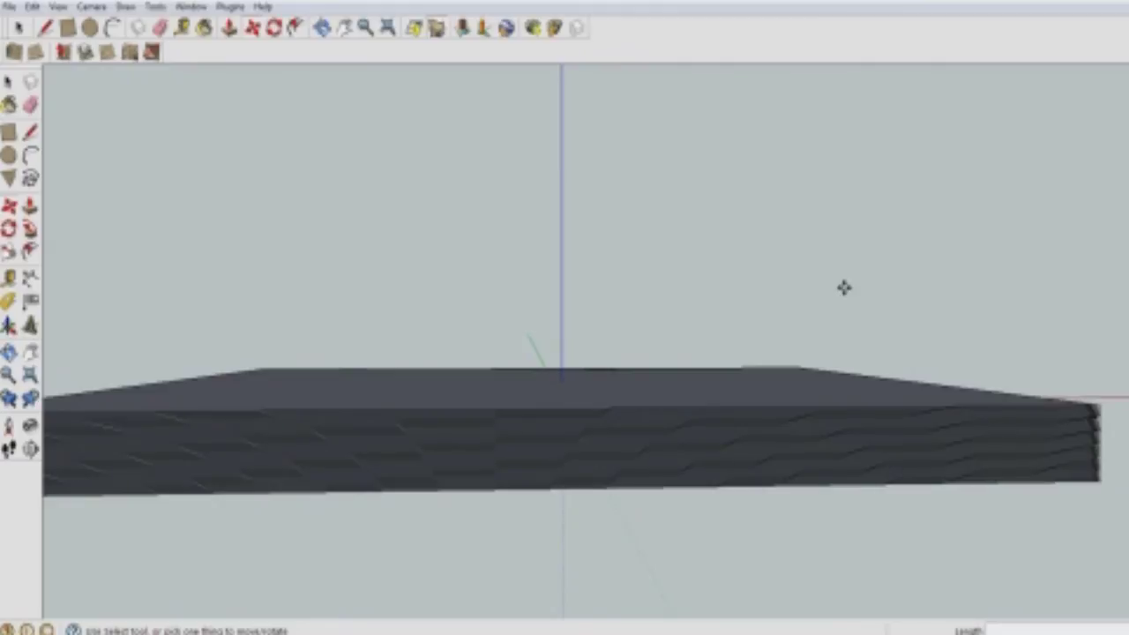
pyautogui.scroll(-1, 845, 287)
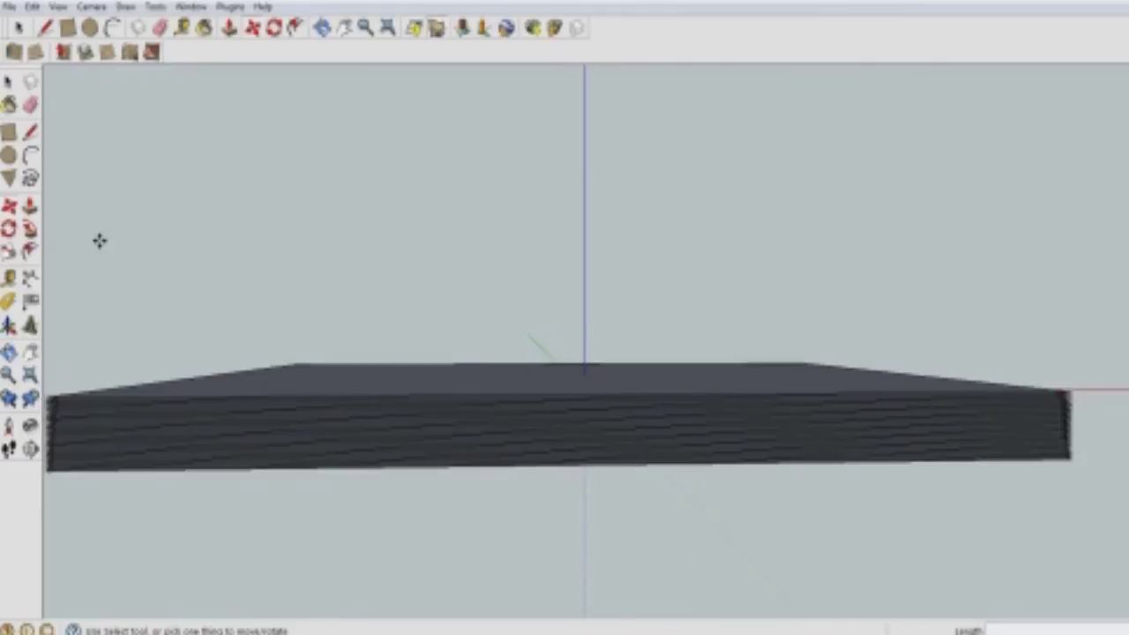
pyautogui.scroll(-1, 66, 181)
pyautogui.scroll(-1, 66, 181)
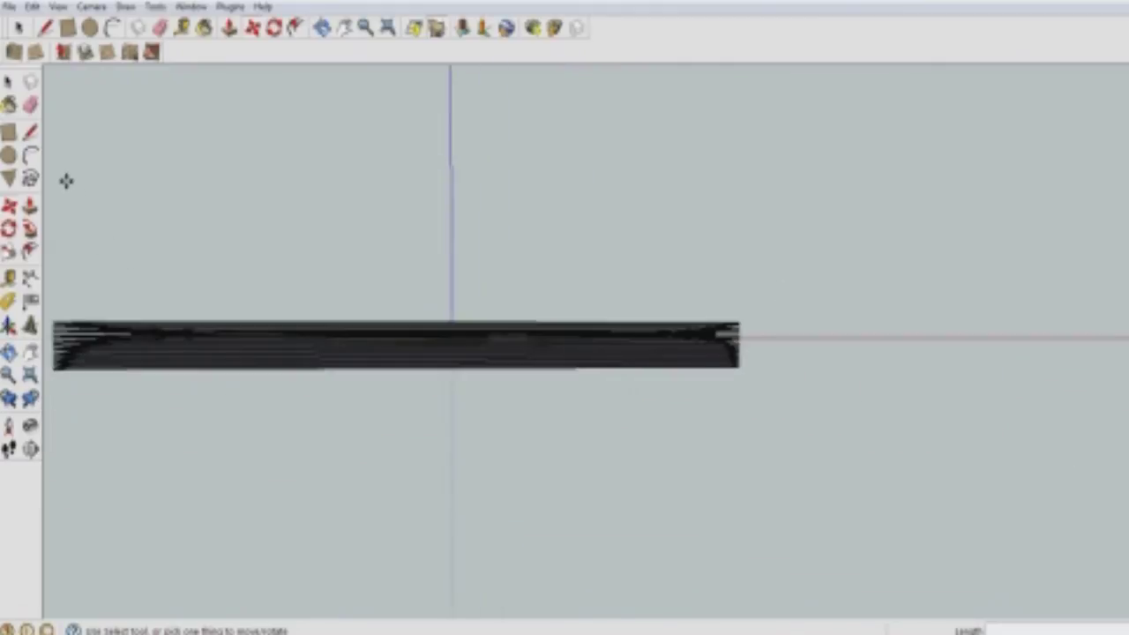
pyautogui.scroll(-1, 66, 181)
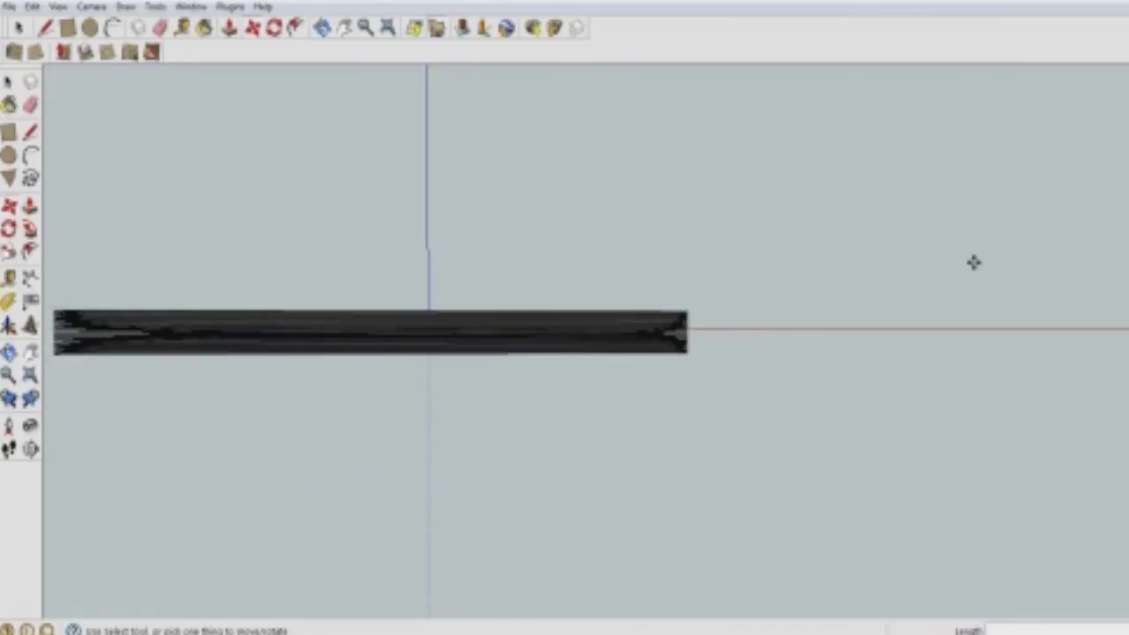
pyautogui.scroll(1, 1058, 266)
pyautogui.scroll(1, 1059, 266)
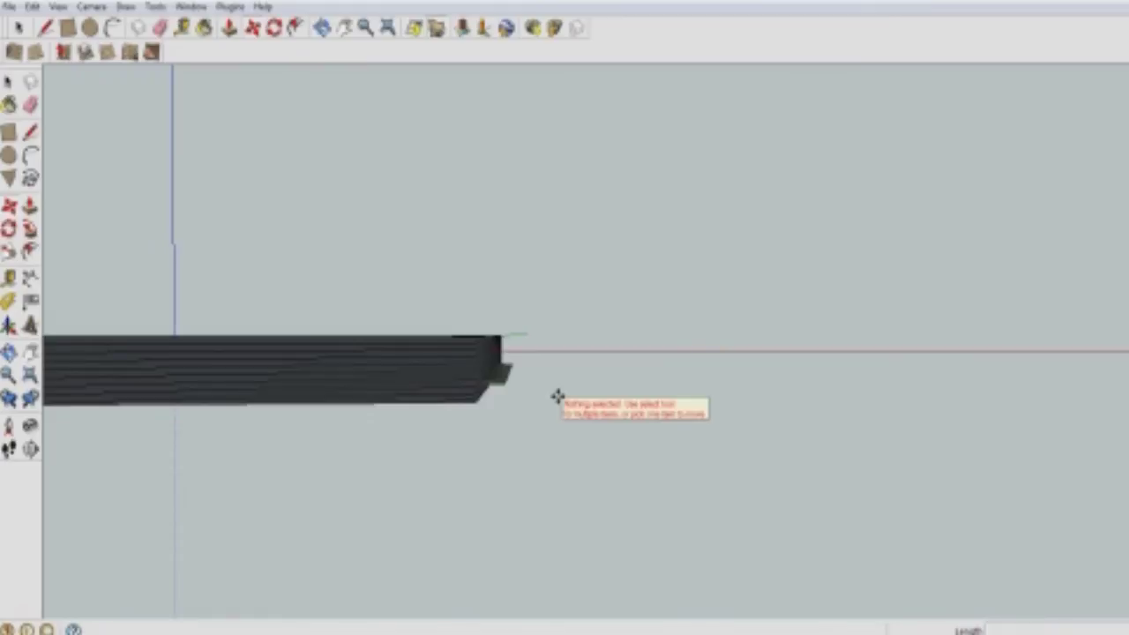
# Step: Orbit to look down at the top of the layered stack, adjusting zoom
pyautogui.moveTo(557, 396)
pyautogui.mouseDown(button='middle')
pyautogui.moveTo(560, 465)
pyautogui.moveTo(572, 393)
pyautogui.moveTo(576, 441)
pyautogui.mouseUp(button='middle')
pyautogui.scroll(-4, 570, 432)
pyautogui.scroll(-4, 570, 432)
pyautogui.scroll(-2, 569, 431)
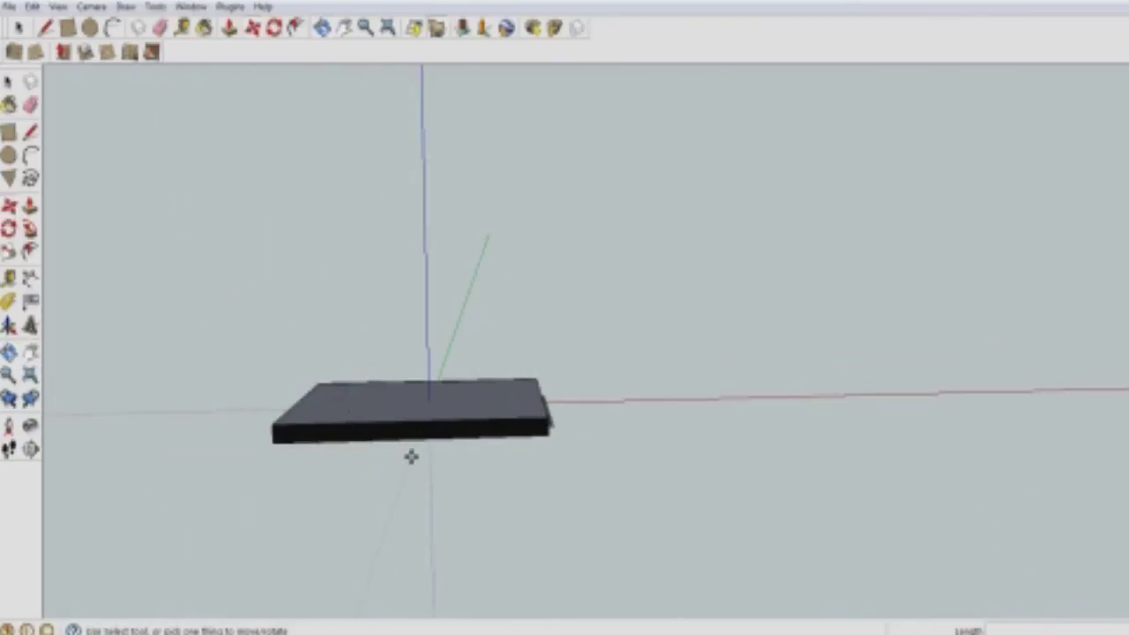
pyautogui.press('m')
pyautogui.scroll(2, 424, 397)
pyautogui.scroll(2, 424, 397)
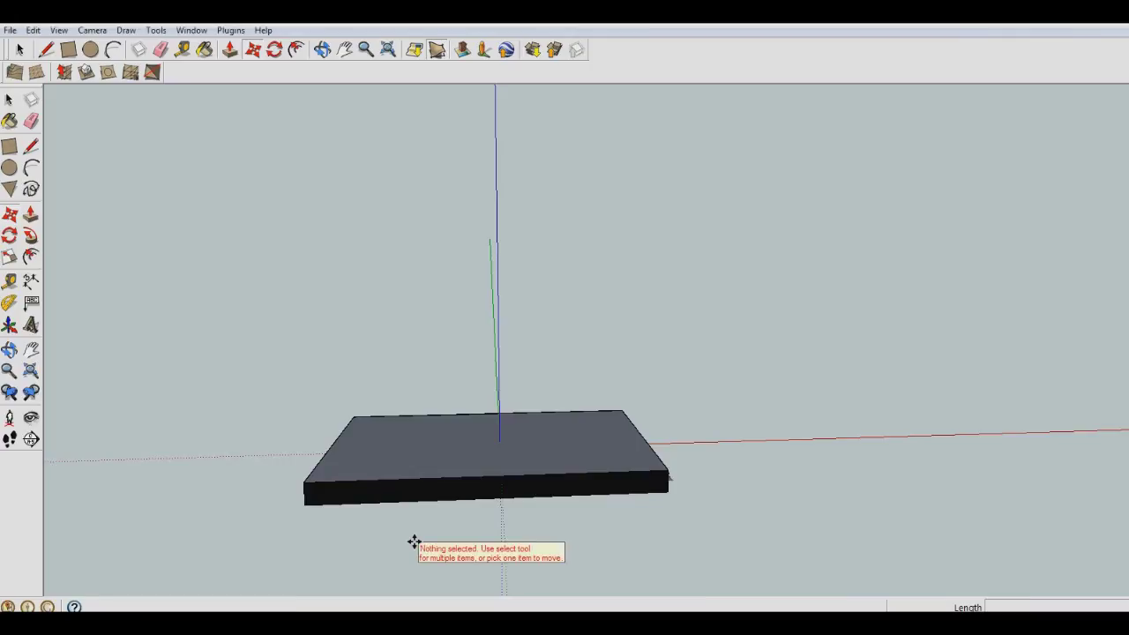
# Step: Zoom in edge-on, then tilt the view to reveal the slab's top face
pyautogui.moveTo(397, 540); pyautogui.dragTo(402, 487, button='middle')
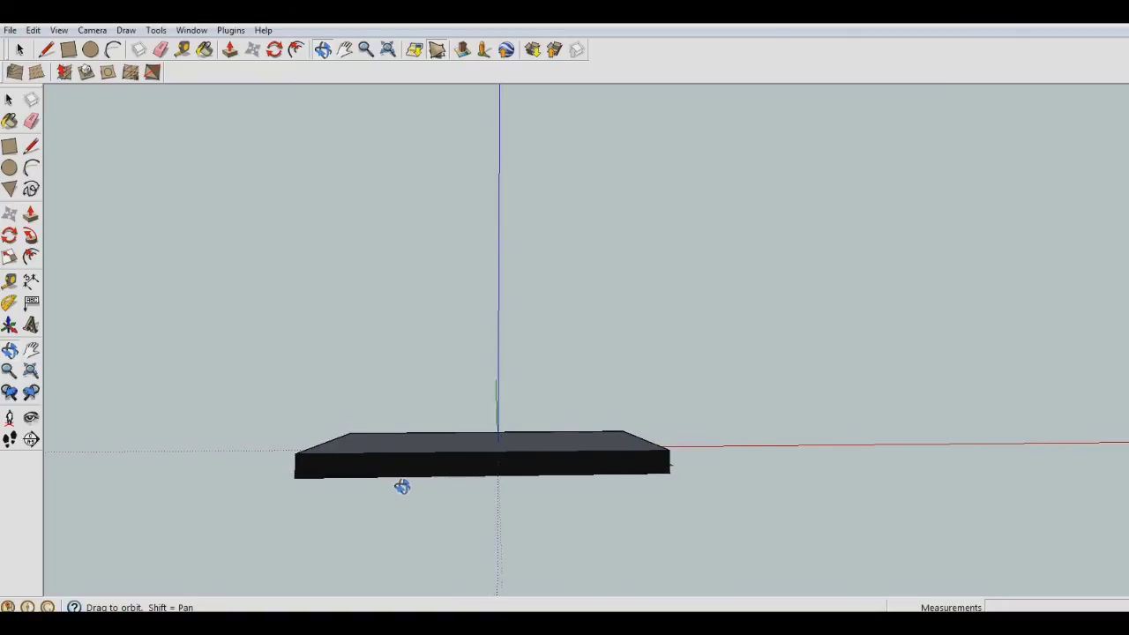
pyautogui.moveTo(401, 487); pyautogui.dragTo(399, 481, button='middle')
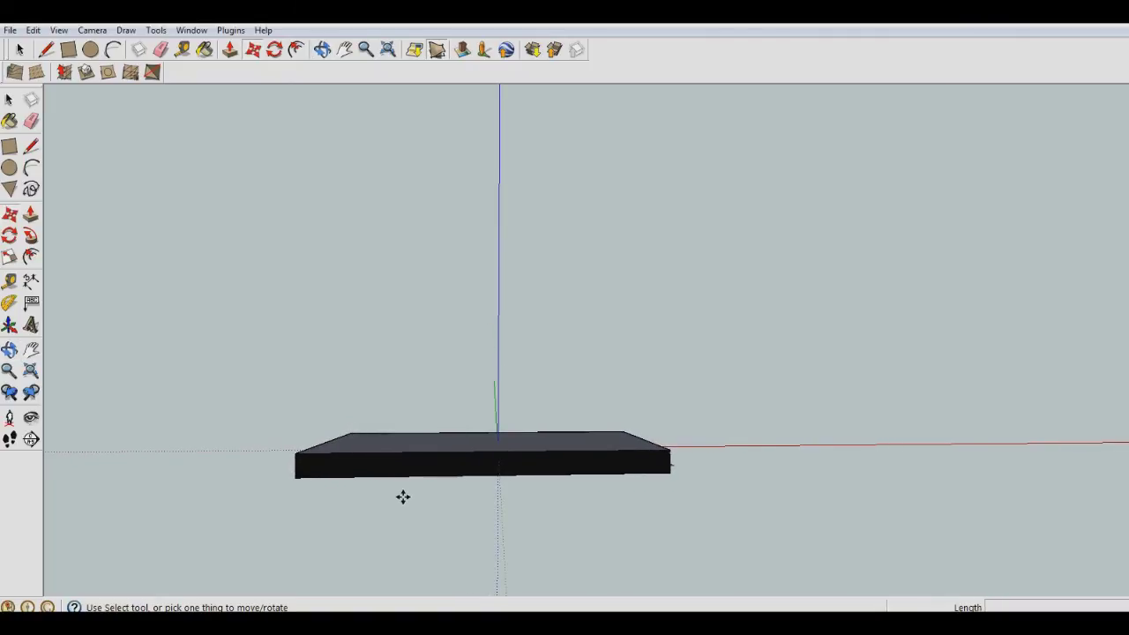
pyautogui.scroll(2, 403, 496)
pyautogui.scroll(2, 403, 499)
pyautogui.scroll(2, 403, 499)
pyautogui.scroll(1, 403, 500)
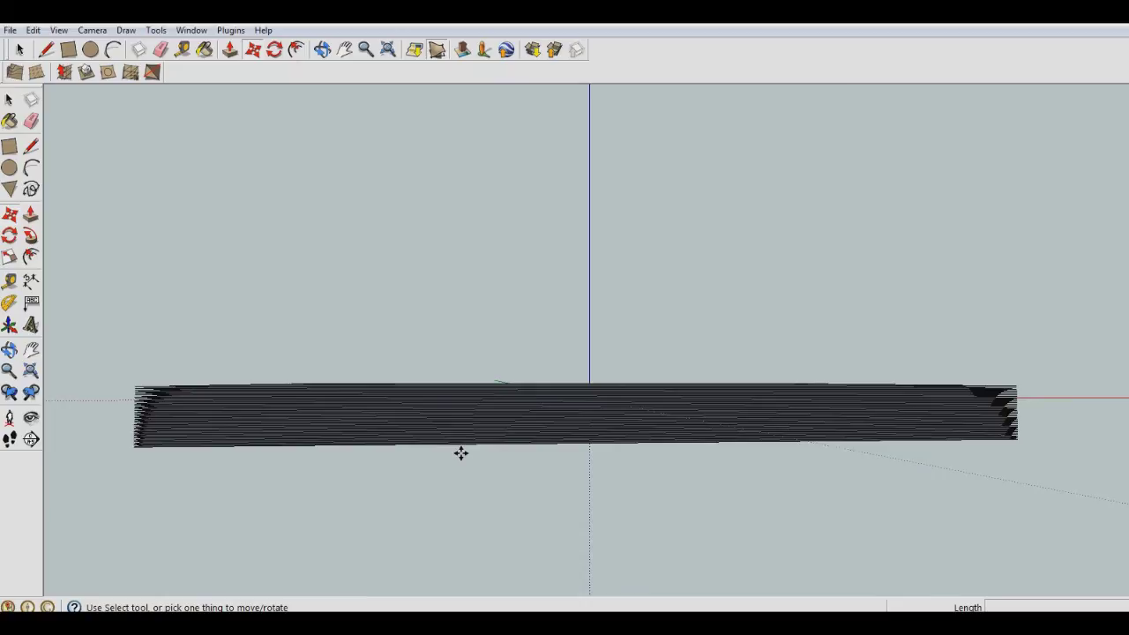
pyautogui.press('o')
pyautogui.moveTo(465, 457); pyautogui.dragTo(460, 509)
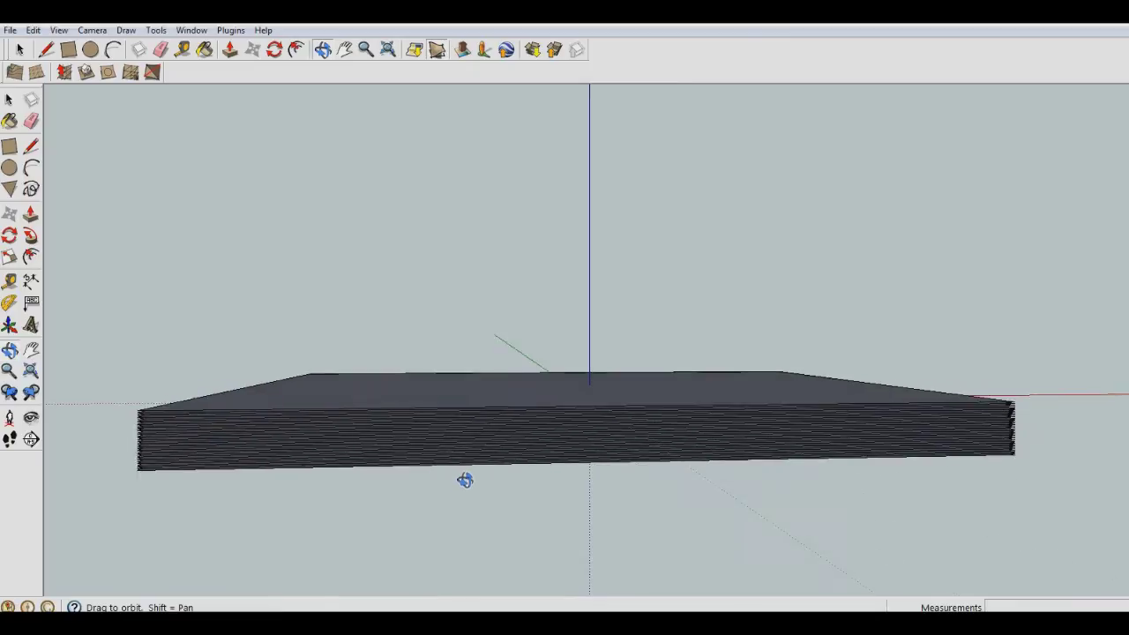
pyautogui.press('space')
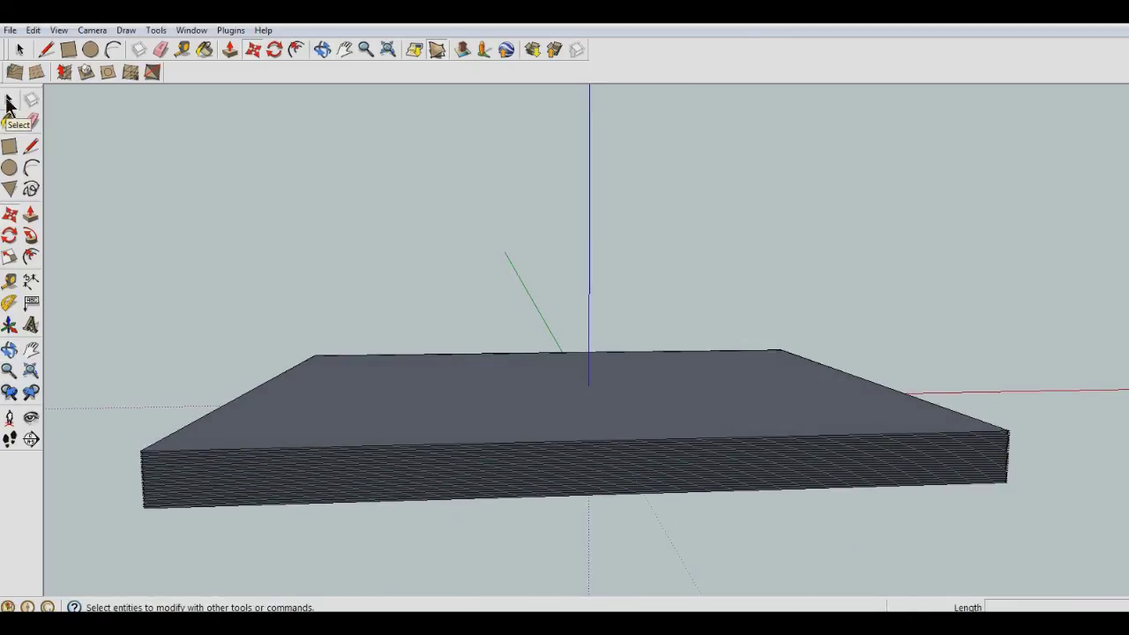
# Step: Box-select every stacked contour slab plane and combine them with Edit > Make Group
pyautogui.click(7, 99)
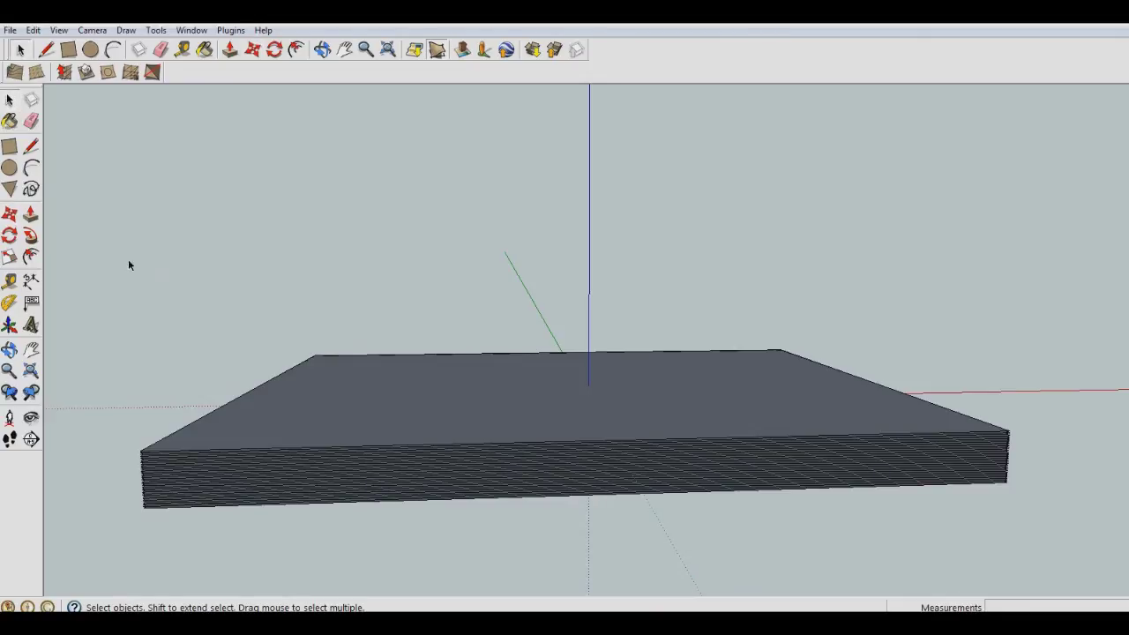
pyautogui.moveTo(137, 250); pyautogui.dragTo(1107, 530)
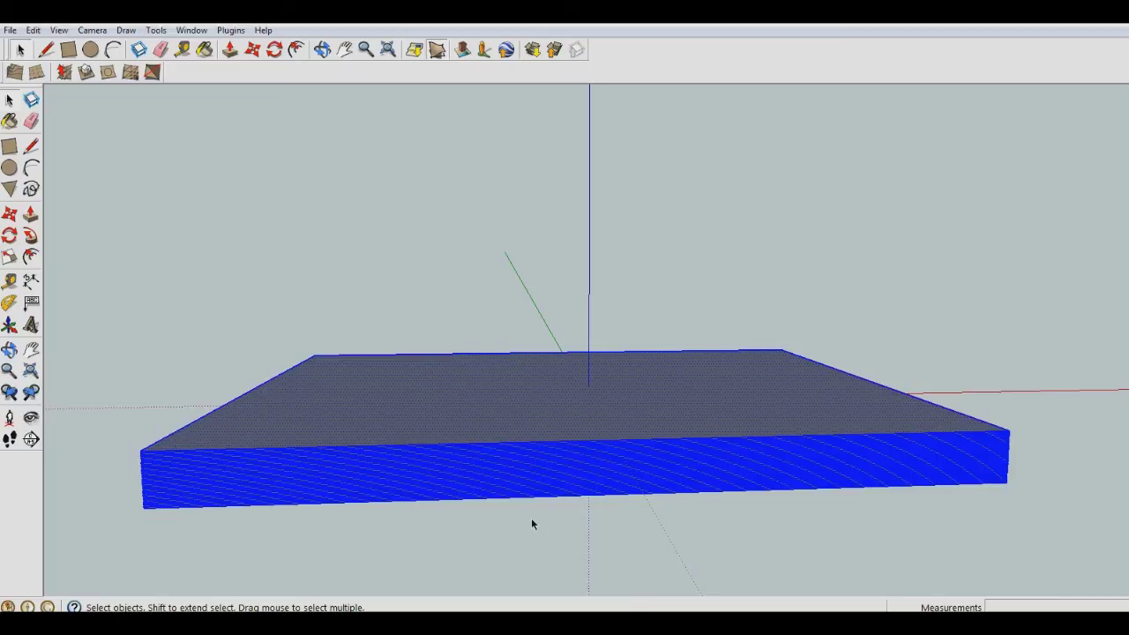
pyautogui.click(33, 30)
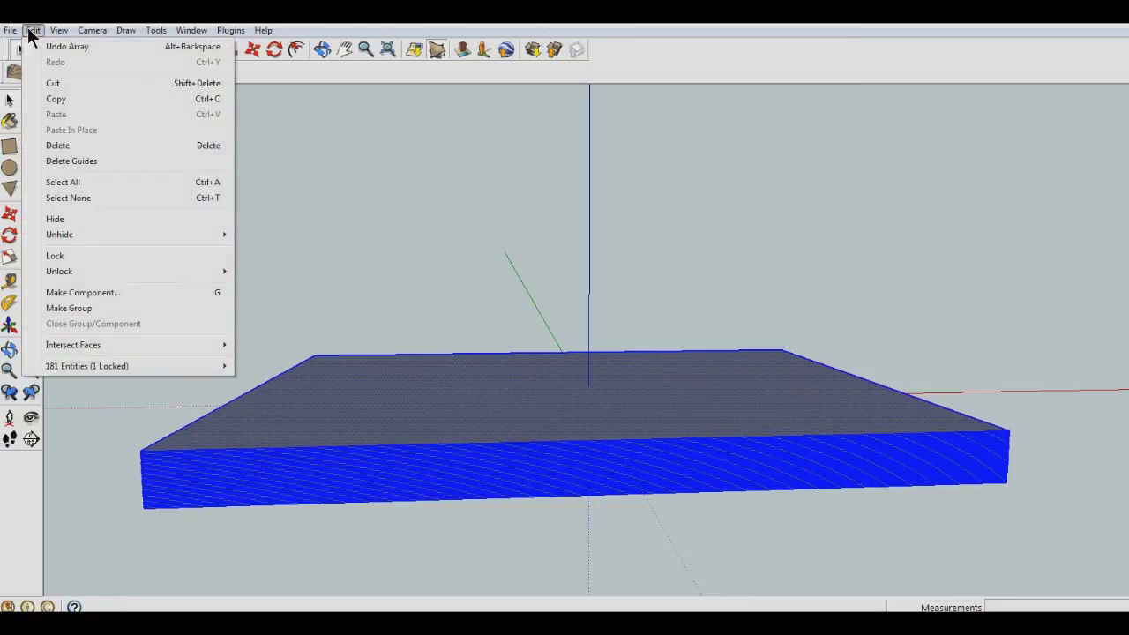
pyautogui.click(90, 311)
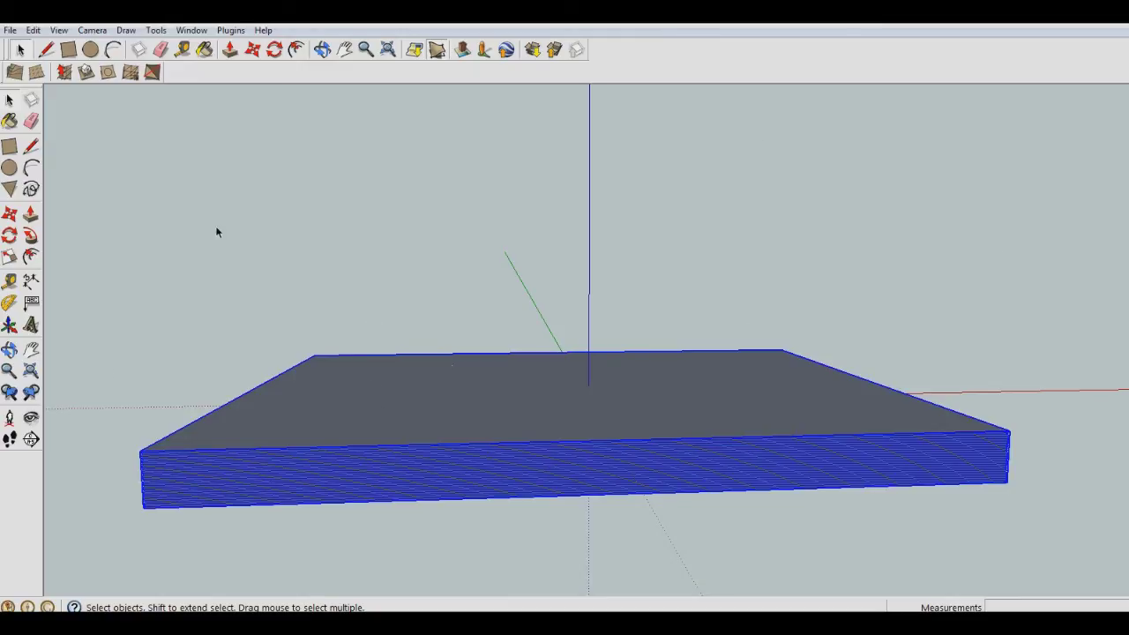
# Step: Intersect the grouped contour slab with the model via Intersect Faces > With Model
pyautogui.click(34, 31)
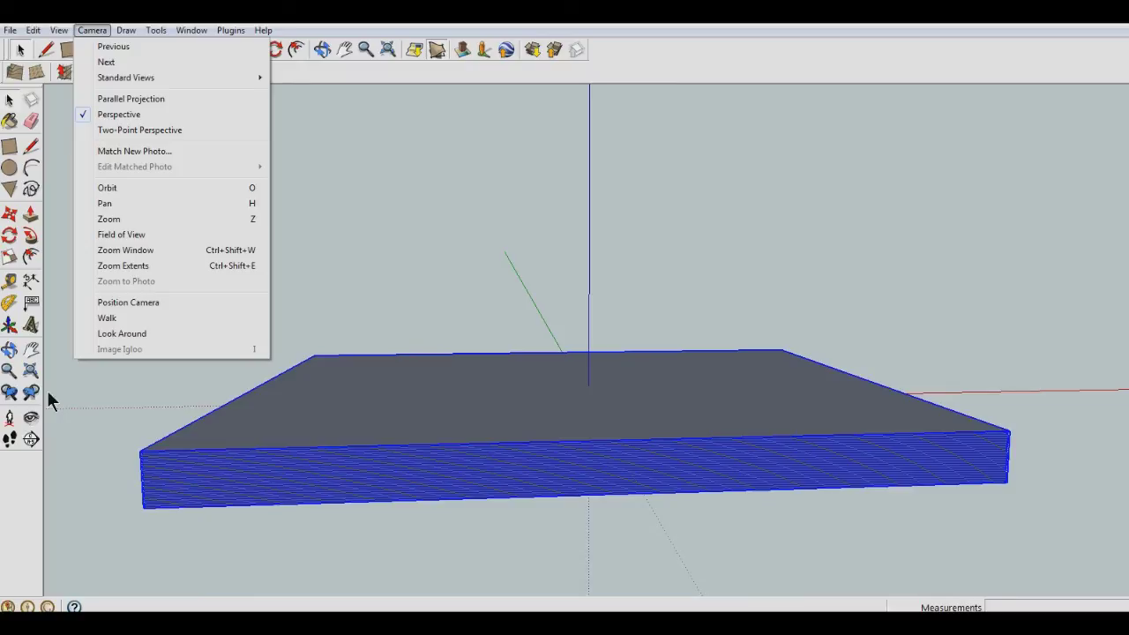
pyautogui.click(91, 411)
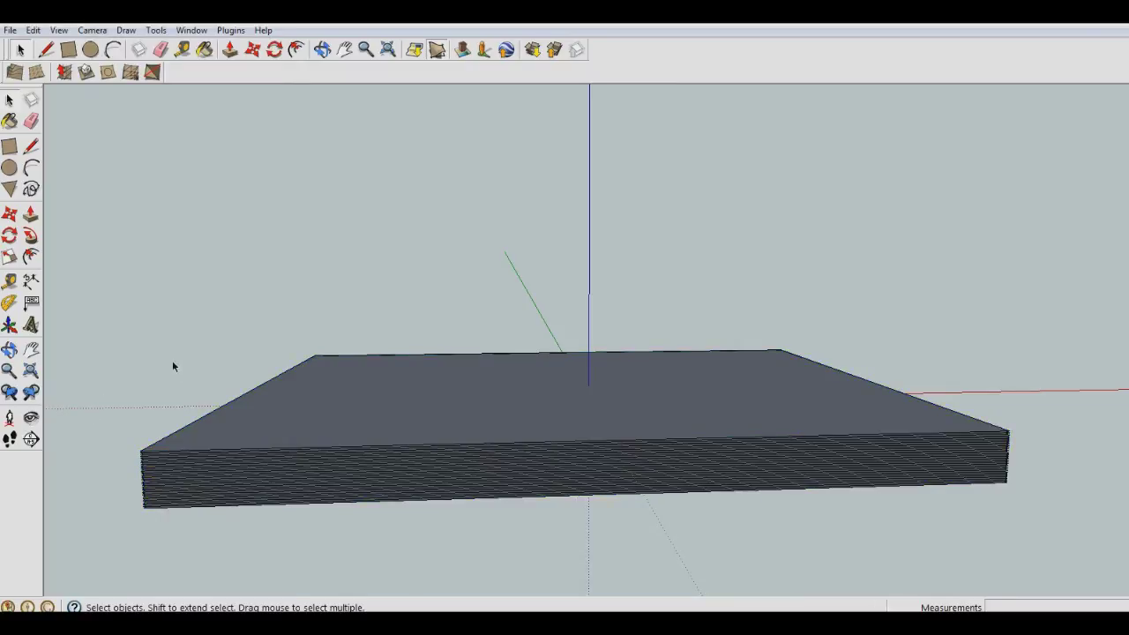
pyautogui.click(278, 412)
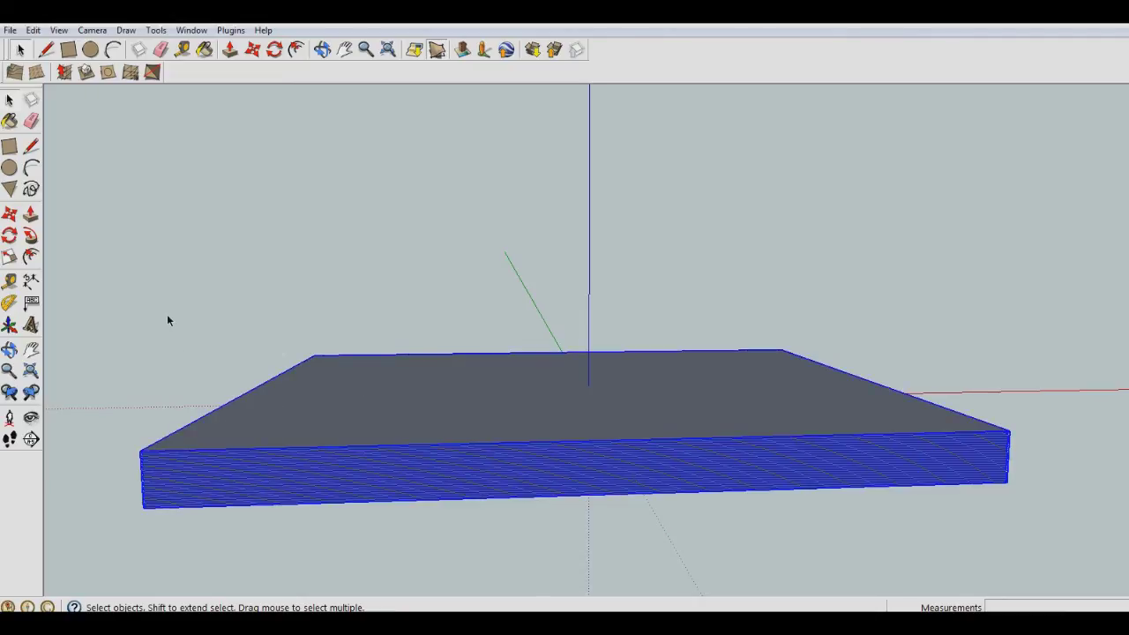
pyautogui.rightClick(469, 420)
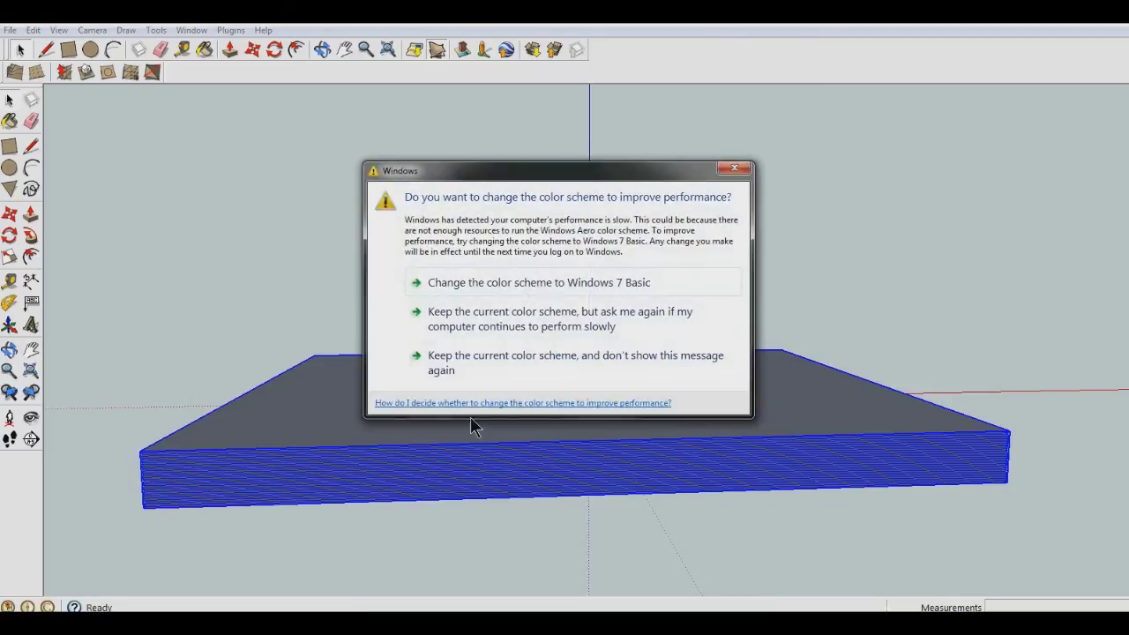
pyautogui.click(738, 170)
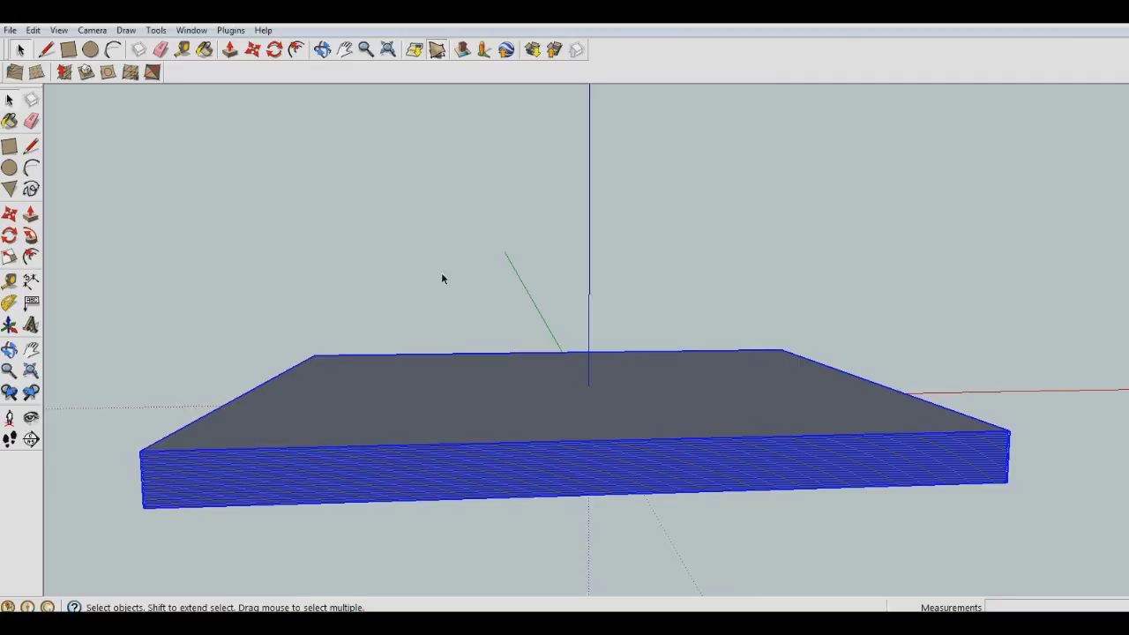
pyautogui.rightClick(465, 387)
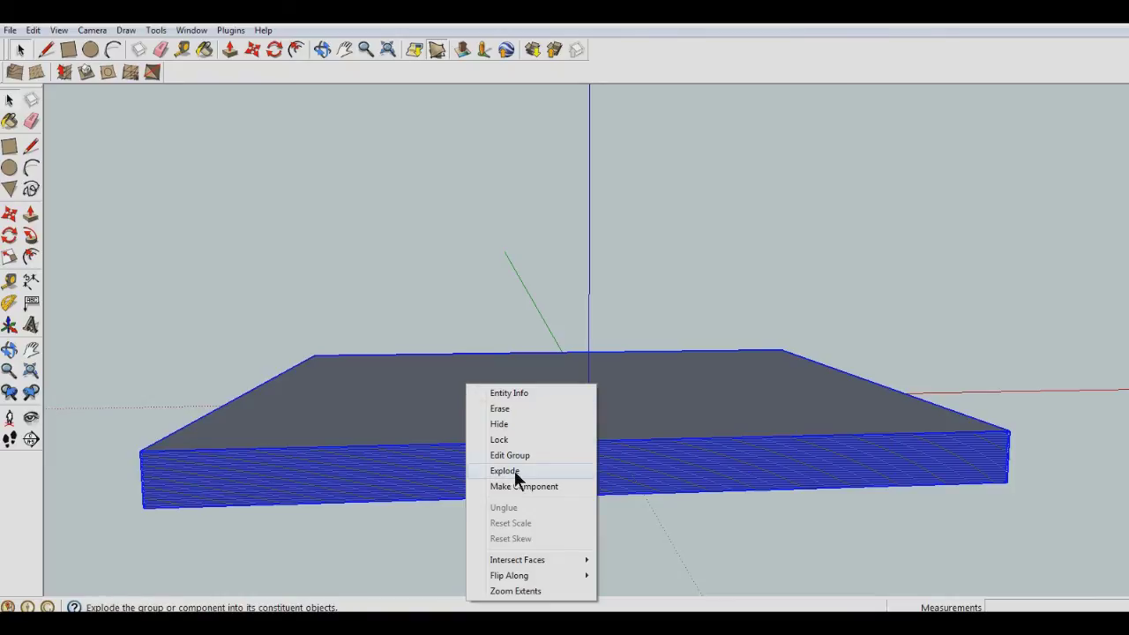
pyautogui.moveTo(518, 561)
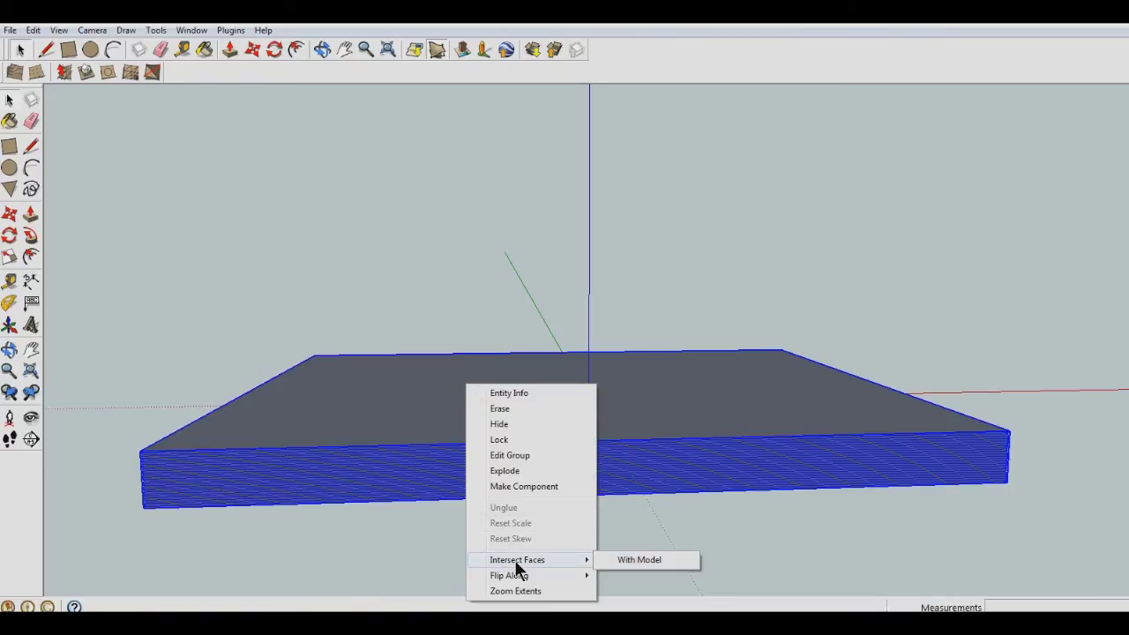
pyautogui.click(636, 559)
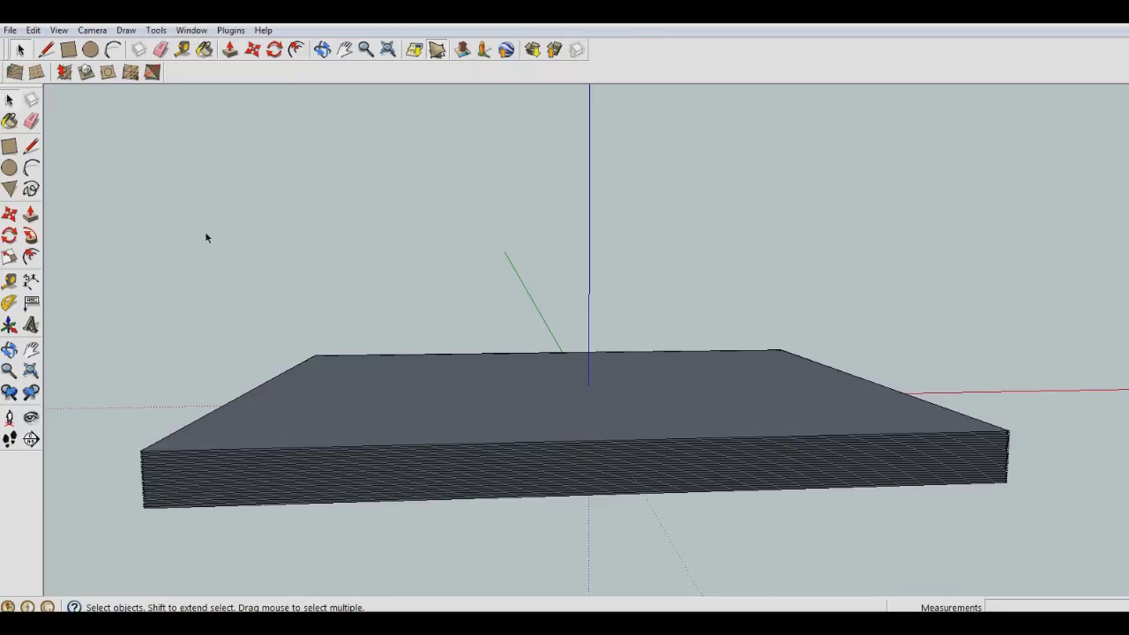
# Step: Lift the slab box above the terrain and delete it, leaving traced contour lines
pyautogui.tripleClick(341, 403)
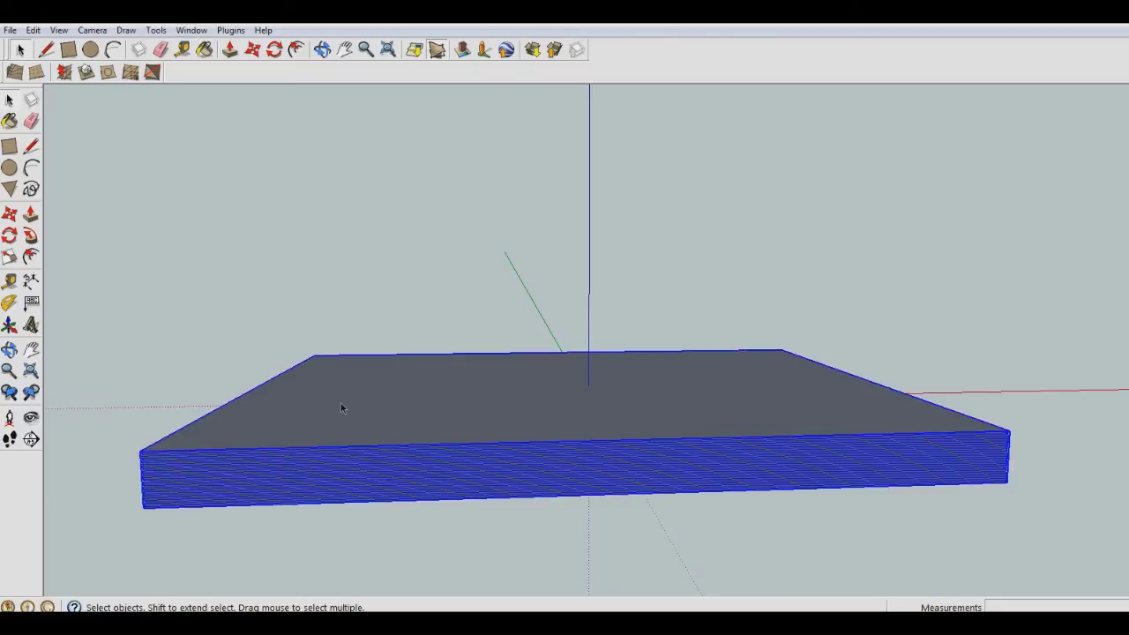
pyautogui.click(429, 328)
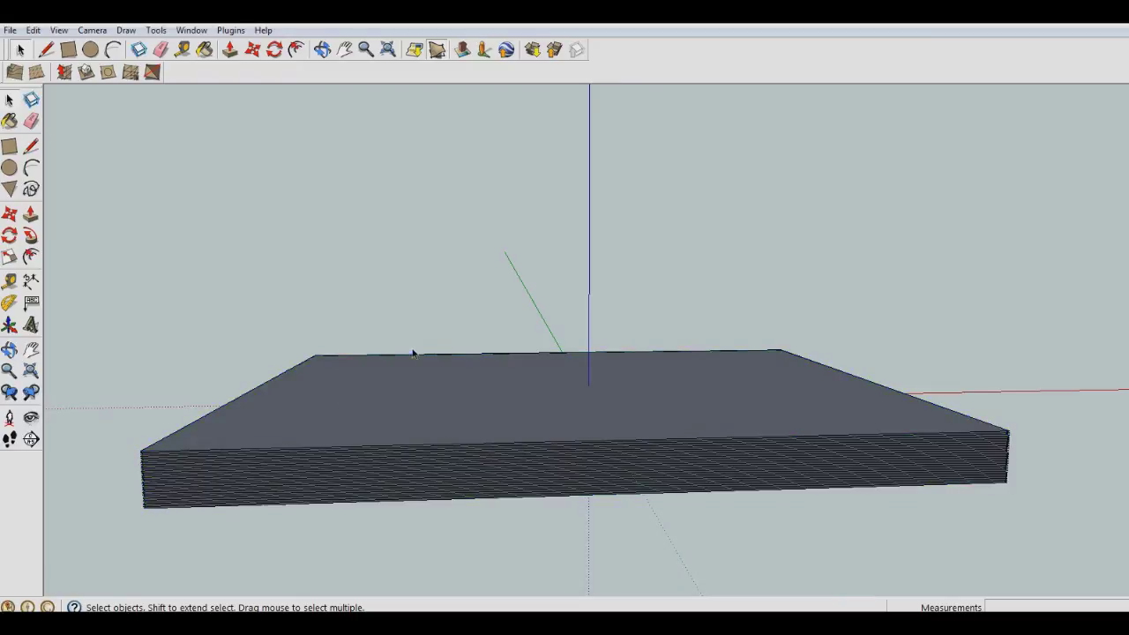
pyautogui.tripleClick(448, 406)
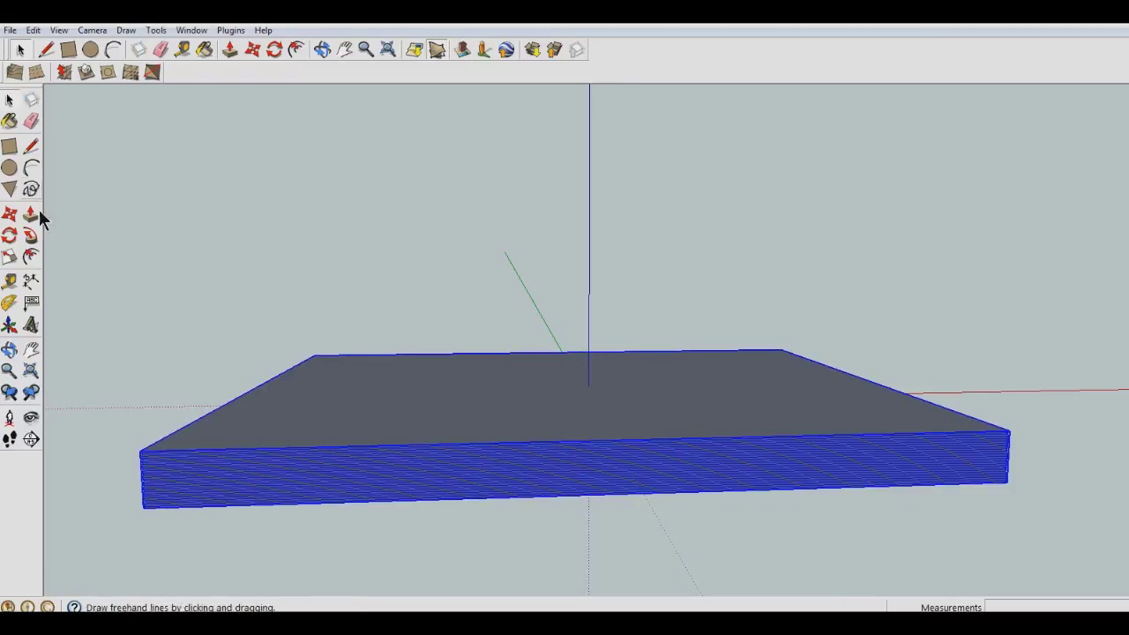
pyautogui.click(8, 216)
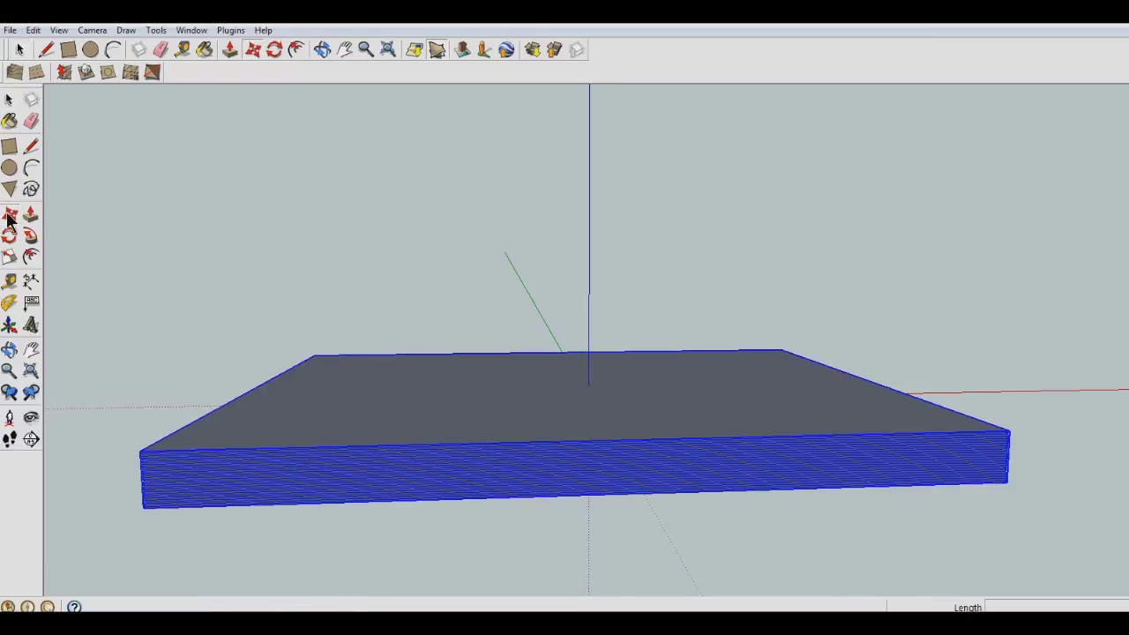
pyautogui.click(411, 408)
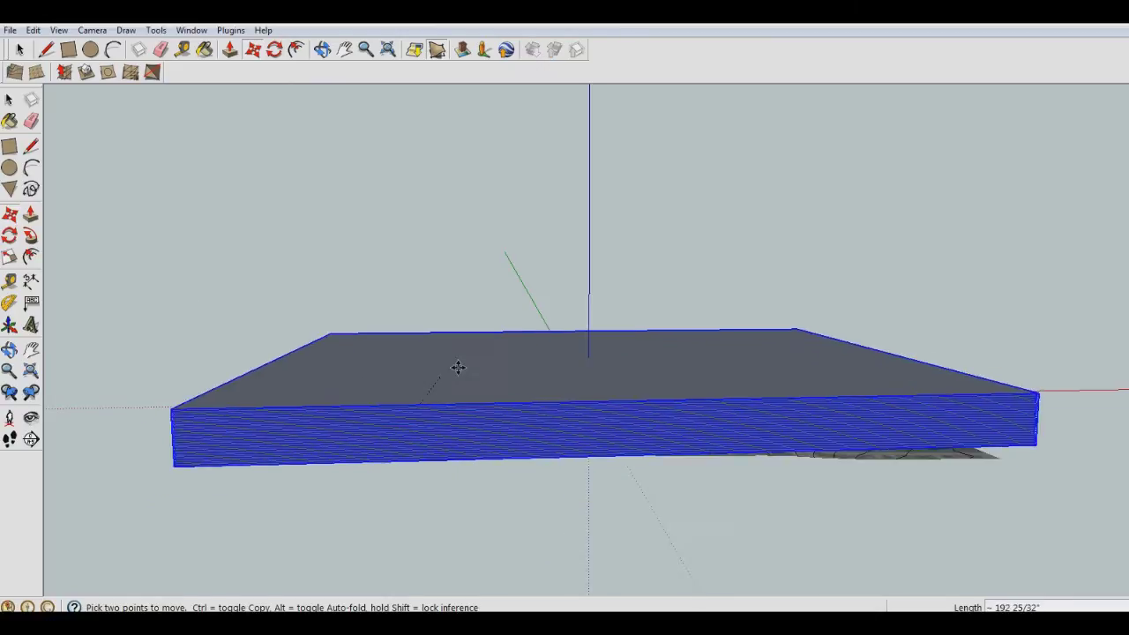
pyautogui.click(499, 345)
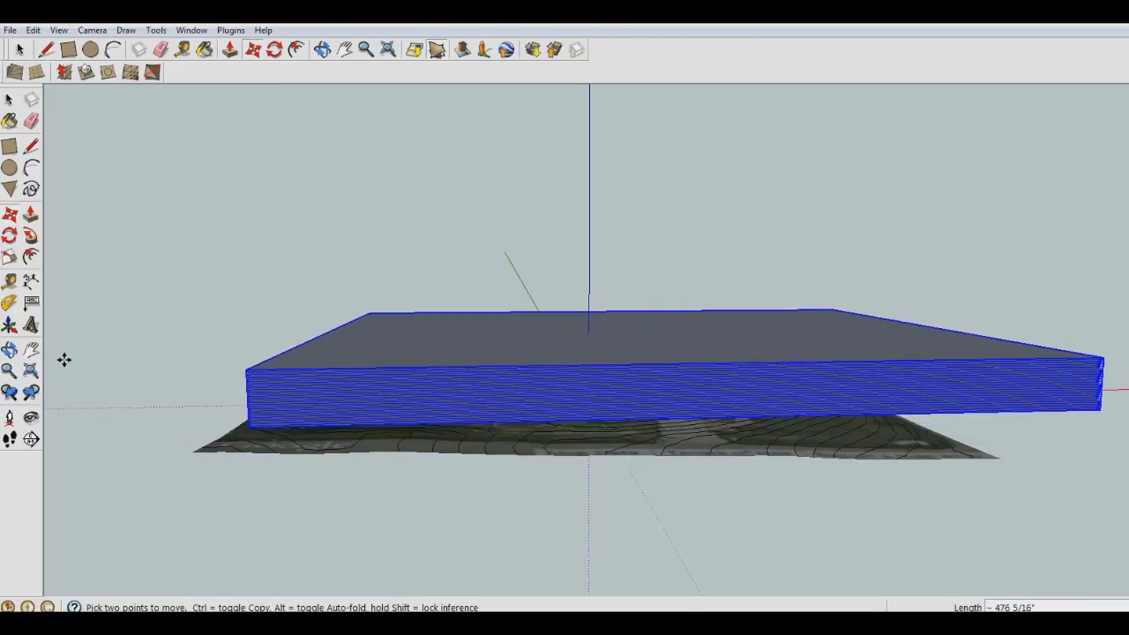
pyautogui.press('Delete')
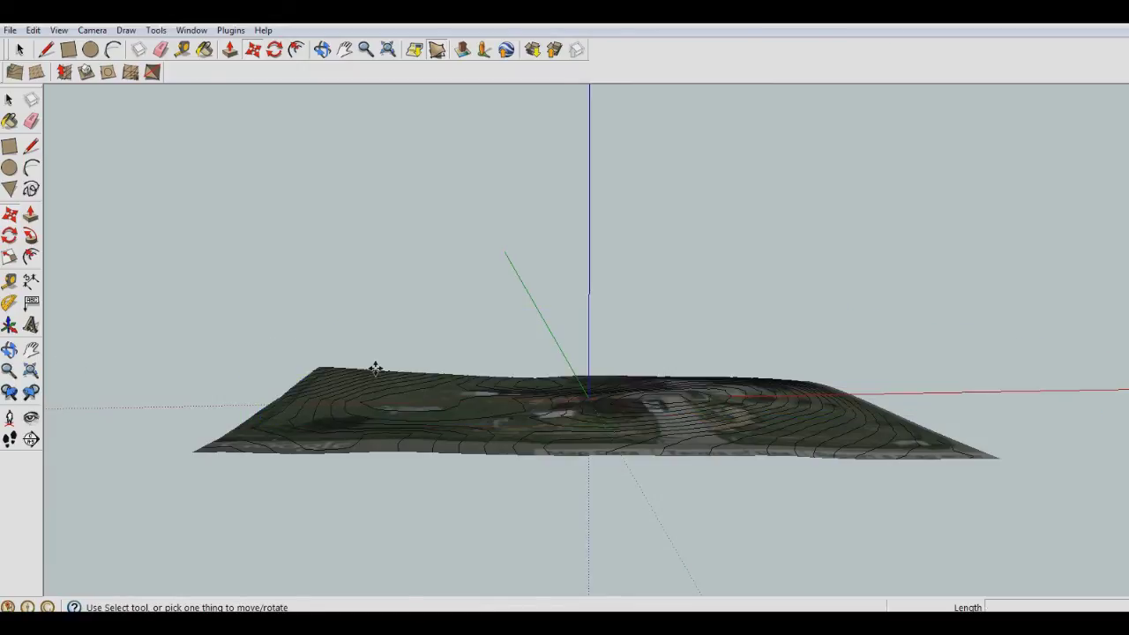
# Step: Orbit the view to look down on the contour-traced satellite terrain
pyautogui.press('o')
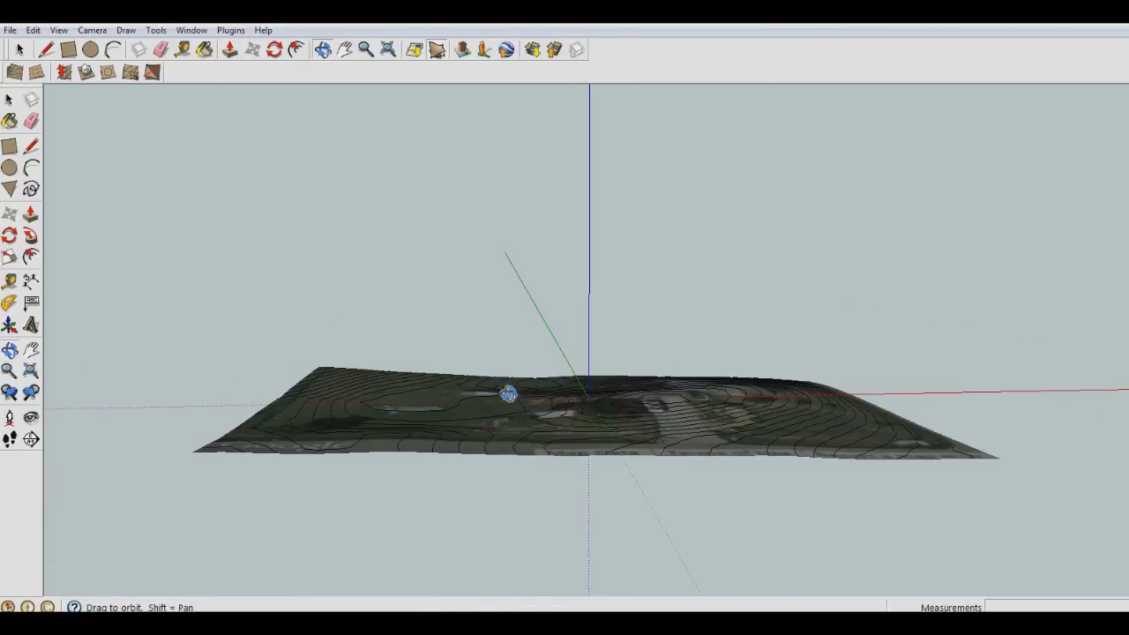
pyautogui.moveTo(506, 396)
pyautogui.mouseDown()
pyautogui.moveTo(479, 447)
pyautogui.moveTo(493, 526)
pyautogui.mouseUp()
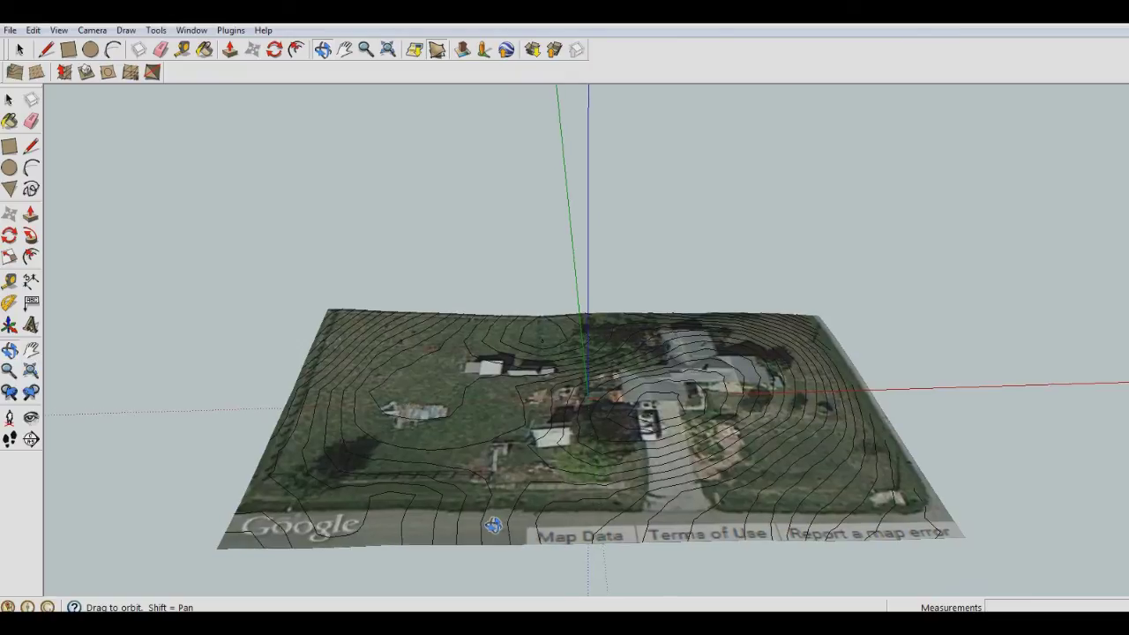
pyautogui.press('m')
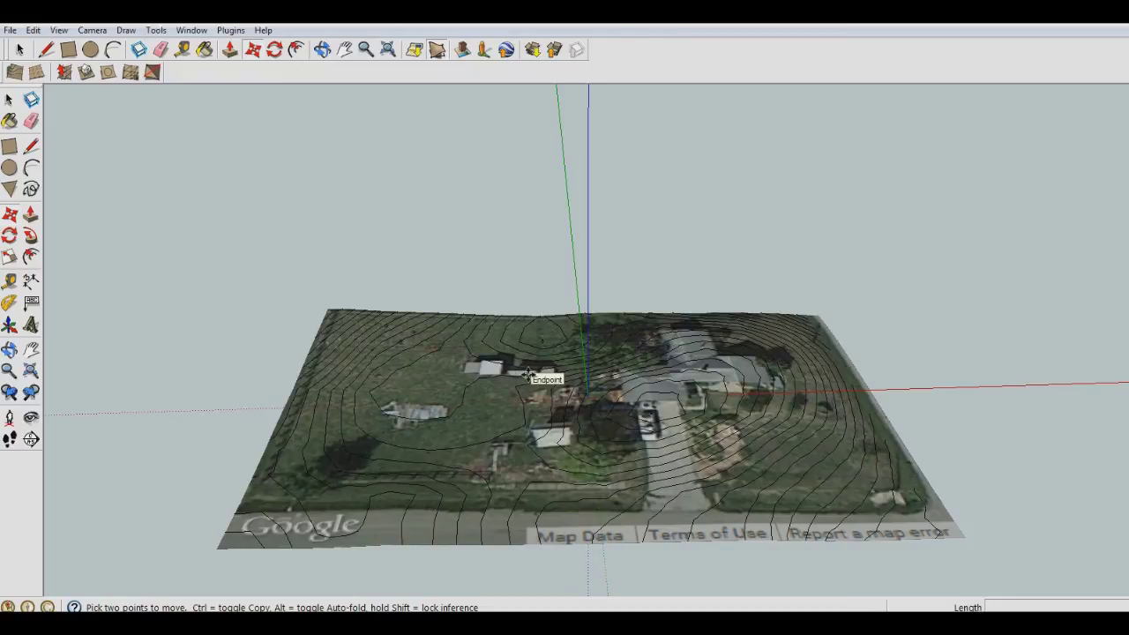
pyautogui.moveTo(561, 390); pyautogui.dragTo(552, 479, button='middle')
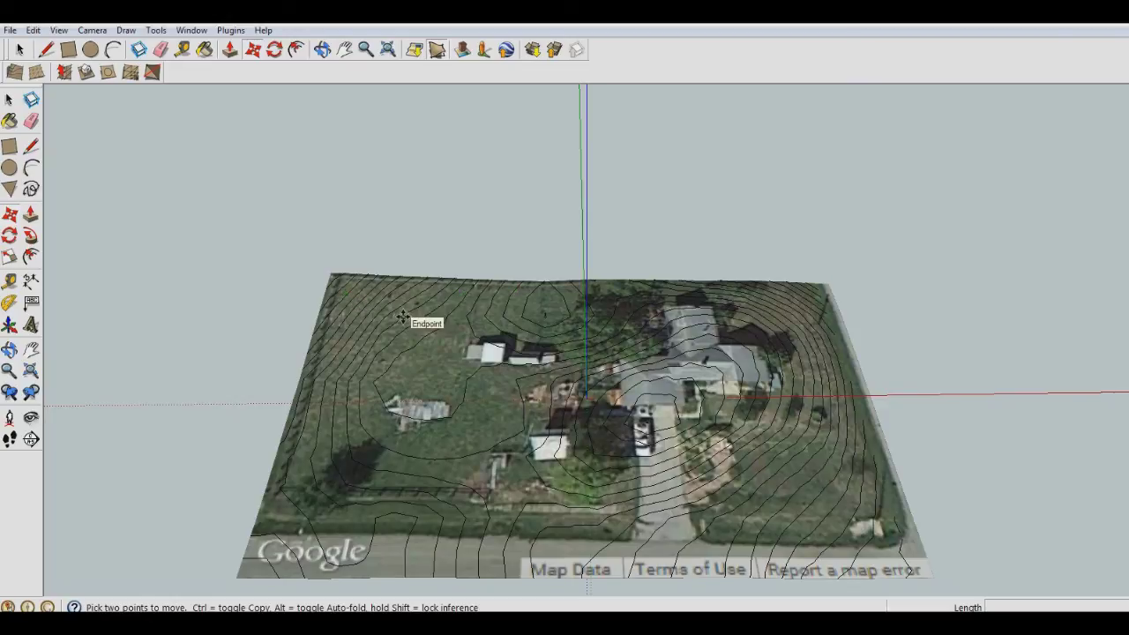
# Step: Uncheck View > Axes to hide the drawing axes
pyautogui.click(62, 31)
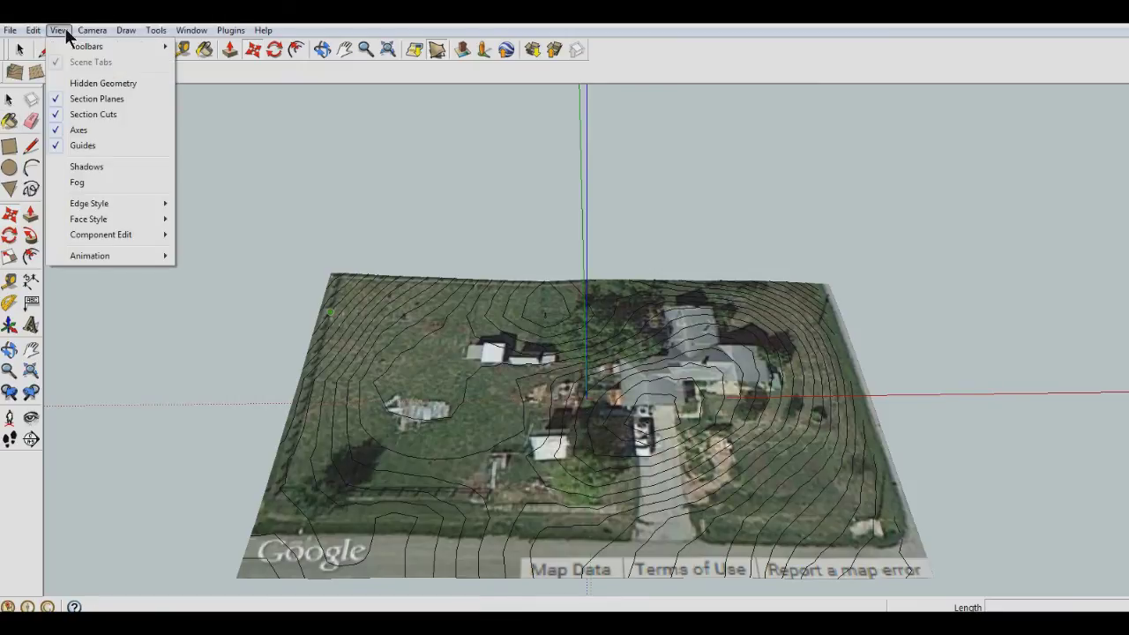
pyautogui.click(57, 139)
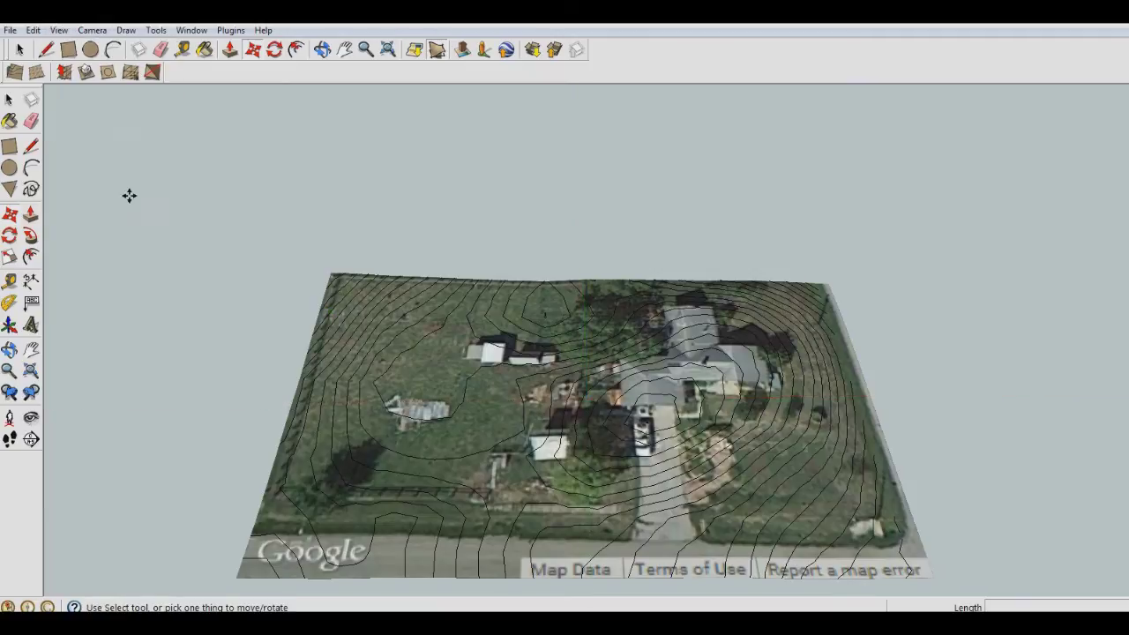